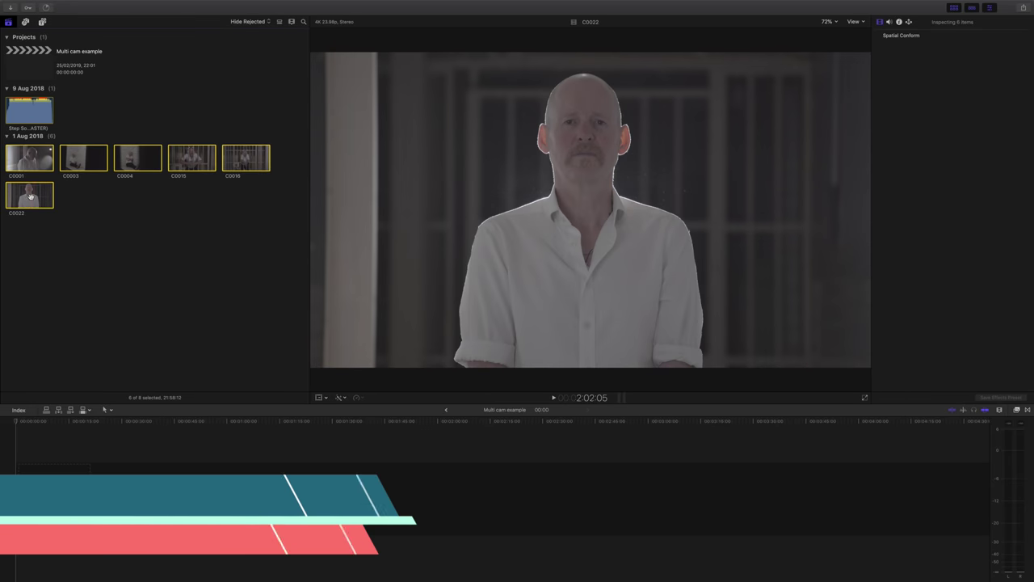
- Make a 24p multicam clip from the six camera clips and music master, and add it to the timeline
left_click_drag(277, 224, 34, 114)
right_click(36, 111)
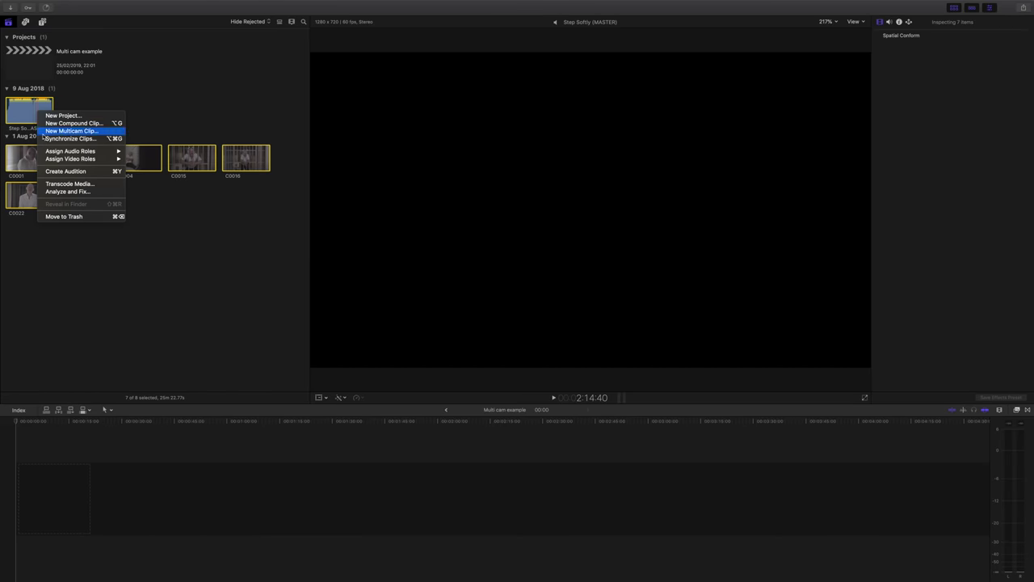
left_click(71, 131)
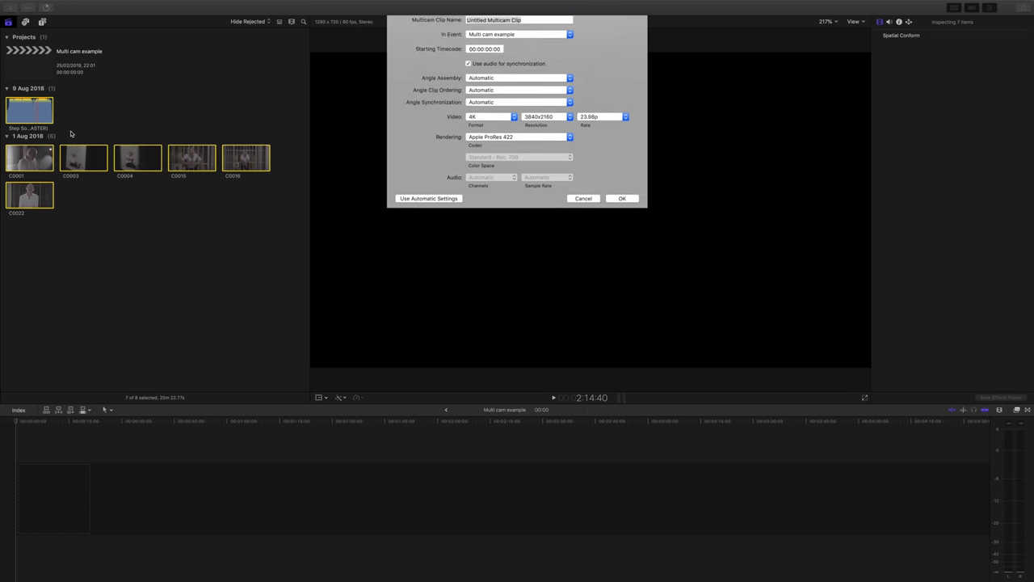
left_click(602, 120)
left_click(586, 131)
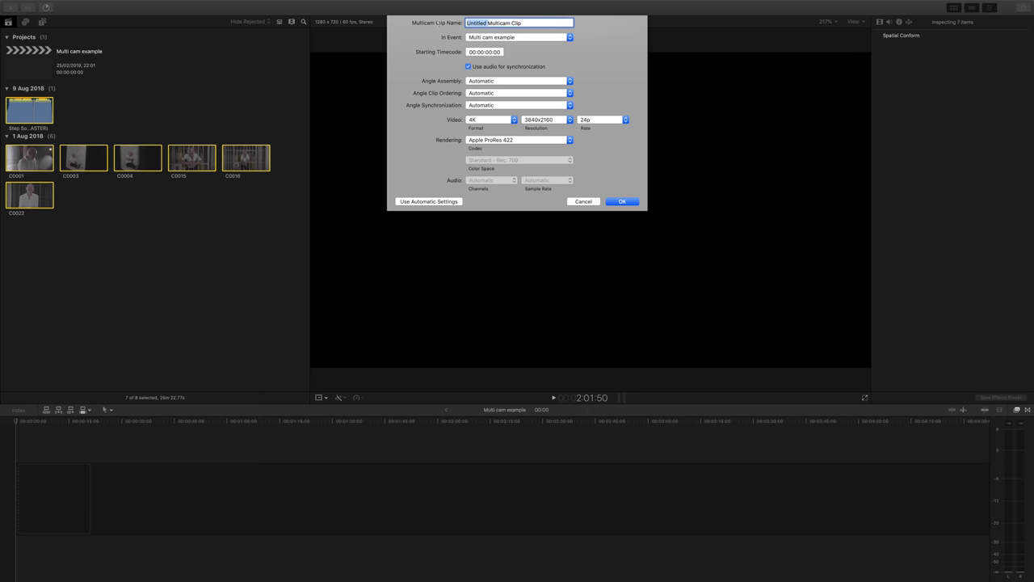
left_click(622, 201)
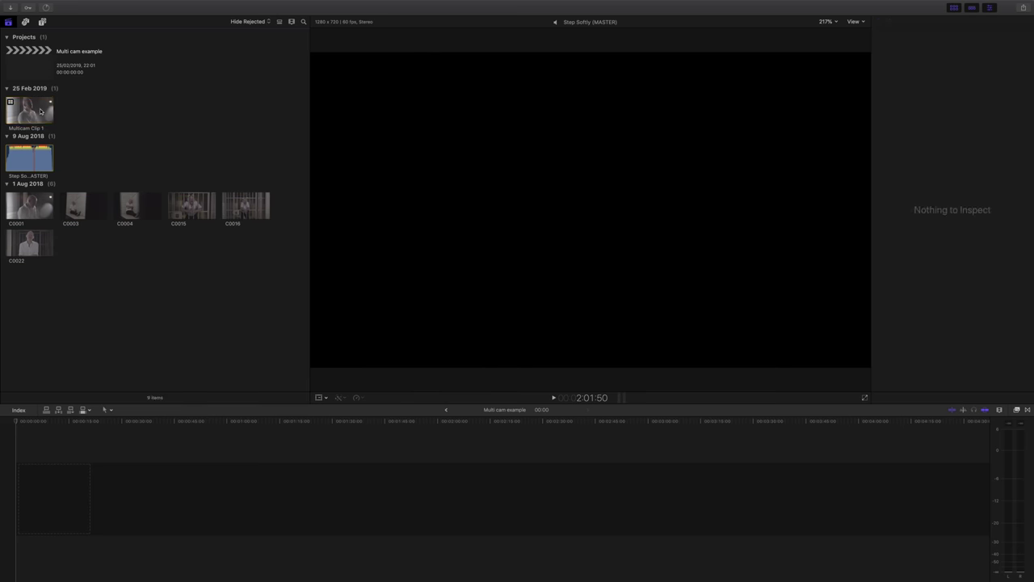
left_click_drag(29, 110, 106, 466)
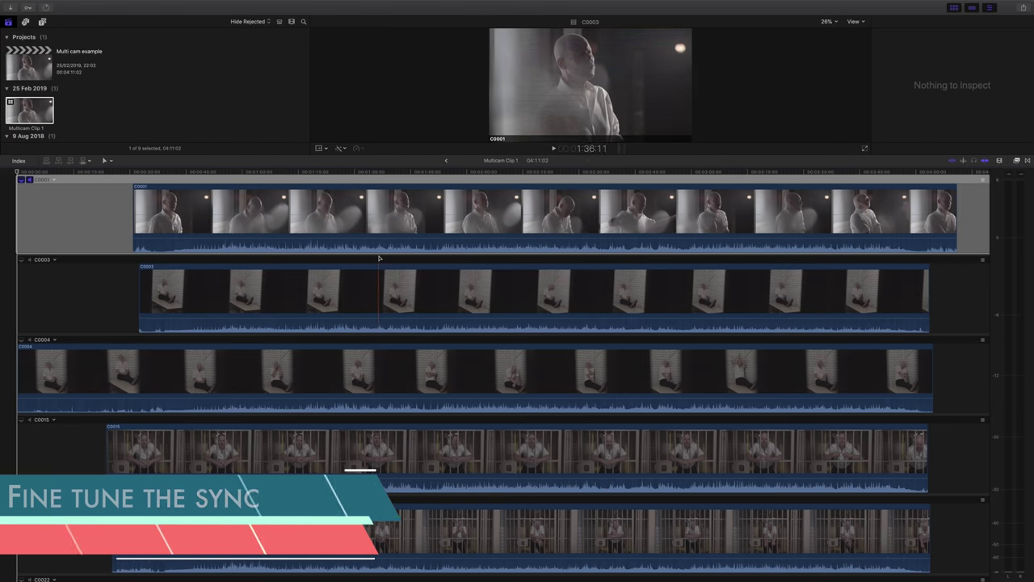
- Zoom and scroll through angles C0001–C0022 and the Step Softly (MASTER) track to check sync
scroll(370, 299, "down", 2)
scroll(370, 299, "down", 3)
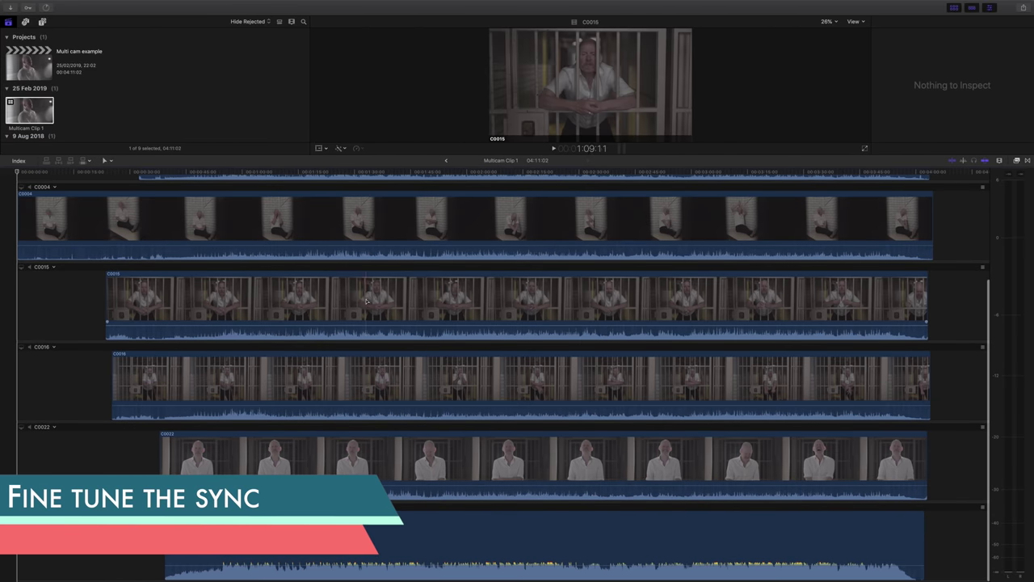
scroll(270, 554, "up", 4)
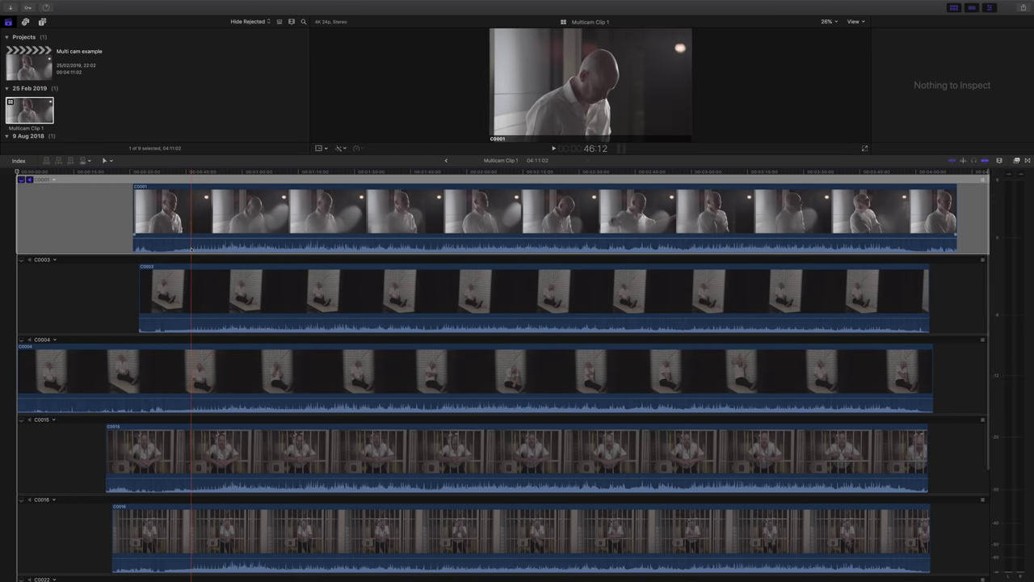
scroll(194, 251, "right", 1)
scroll(191, 251, "left", 1)
key("super+equal")
key("super+equal")
key("super+equal")
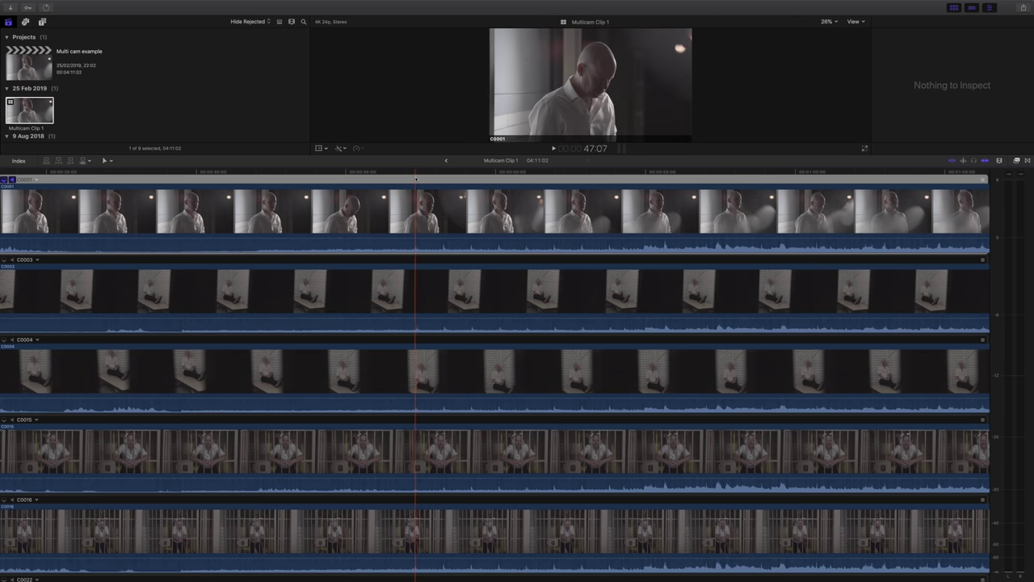
scroll(418, 281, "down", 5)
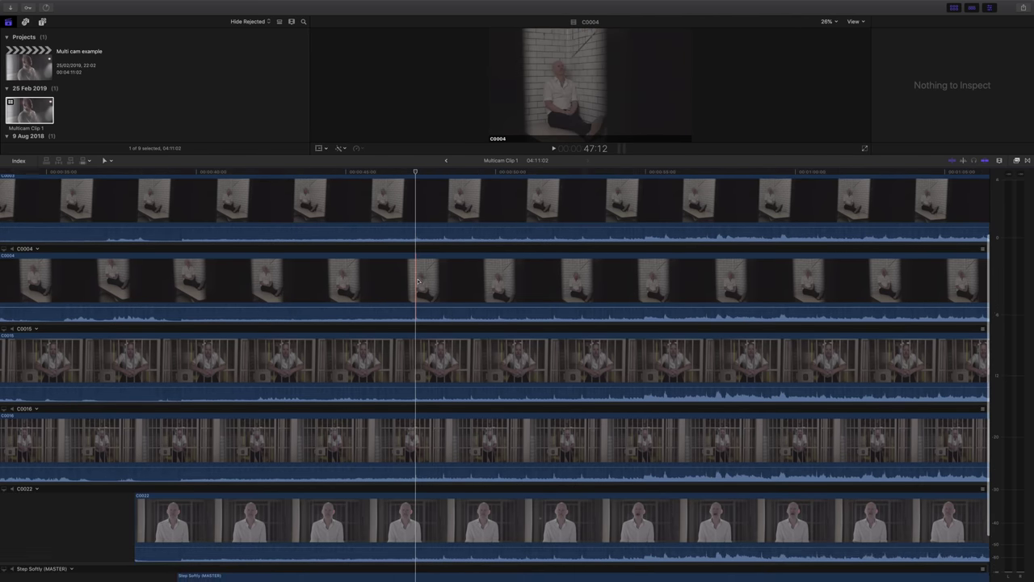
scroll(417, 281, "up", 4)
left_click(424, 287)
scroll(420, 388, "down", 7)
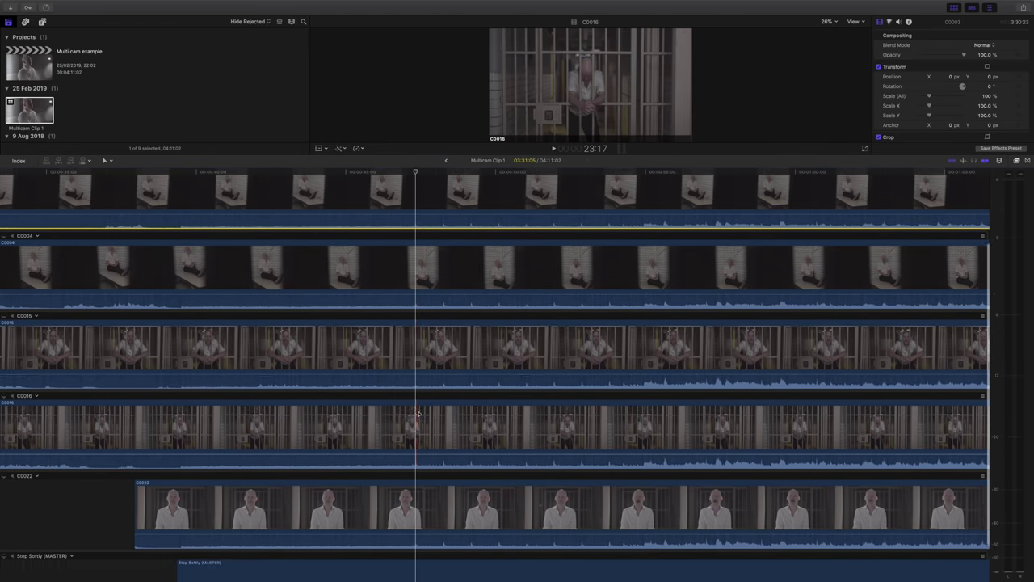
scroll(418, 415, "down", 2)
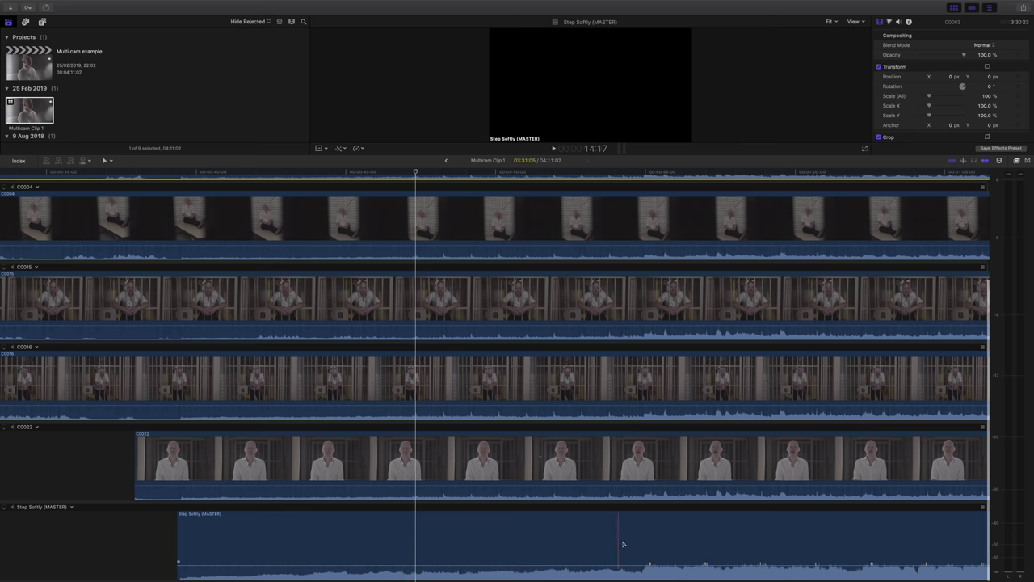
scroll(105, 323, "up", 5)
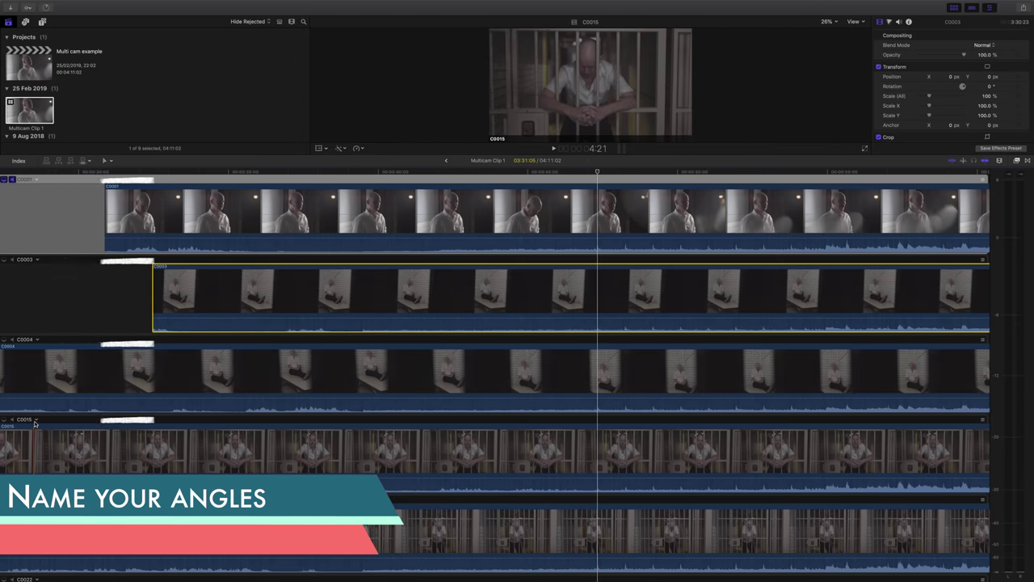
- Rename angle C0001 to Side and C0003 to Cell wide
scroll(37, 429, "down", 3)
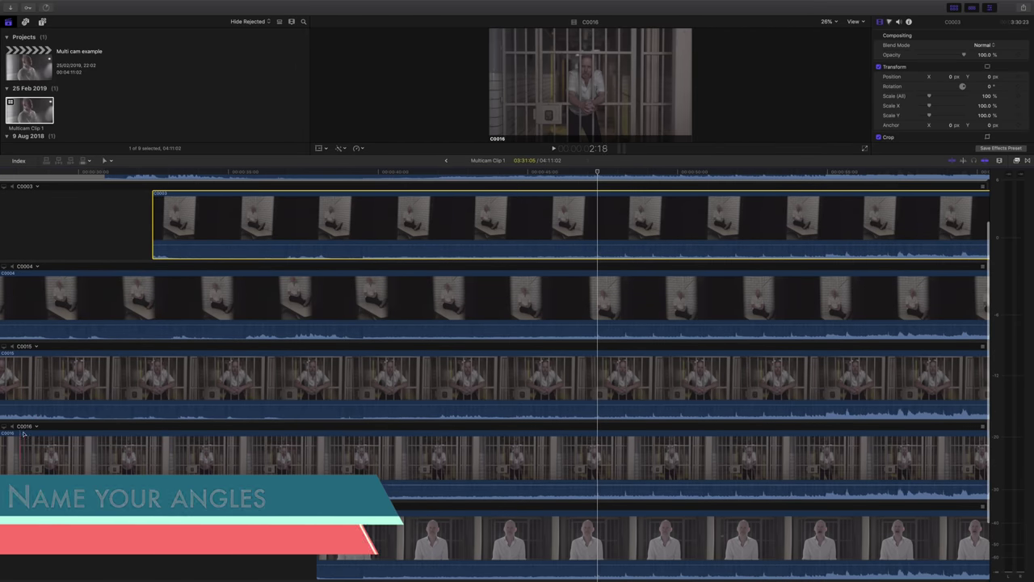
scroll(192, 515, "down", 3)
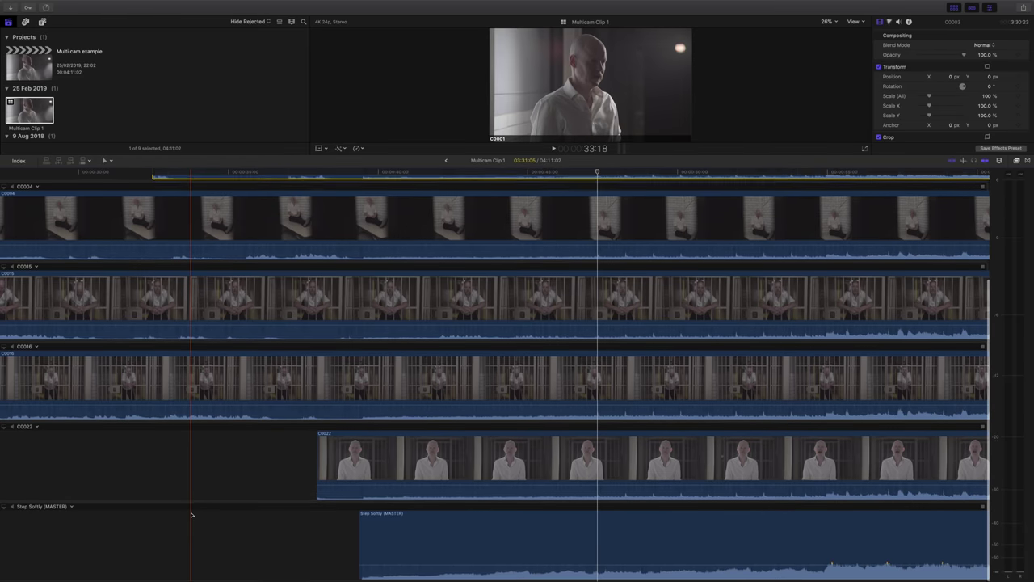
scroll(25, 181, "up", 6)
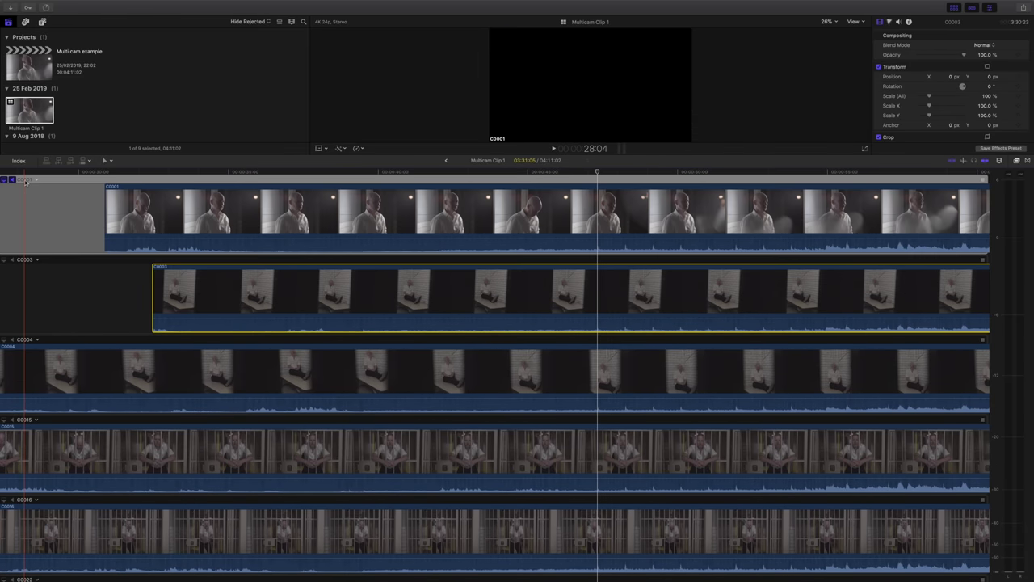
left_click(25, 181)
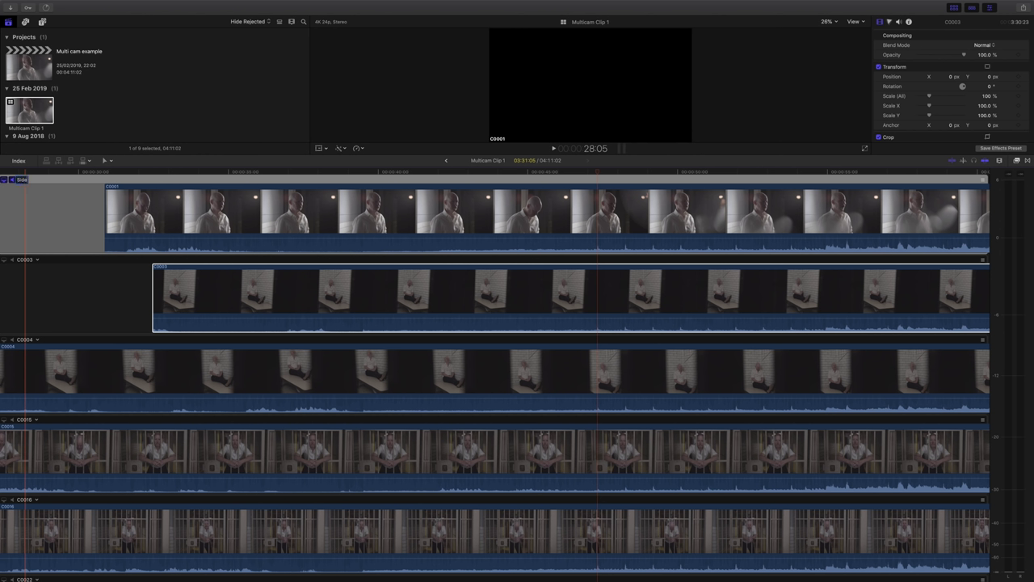
key("Return")
left_click(25, 260)
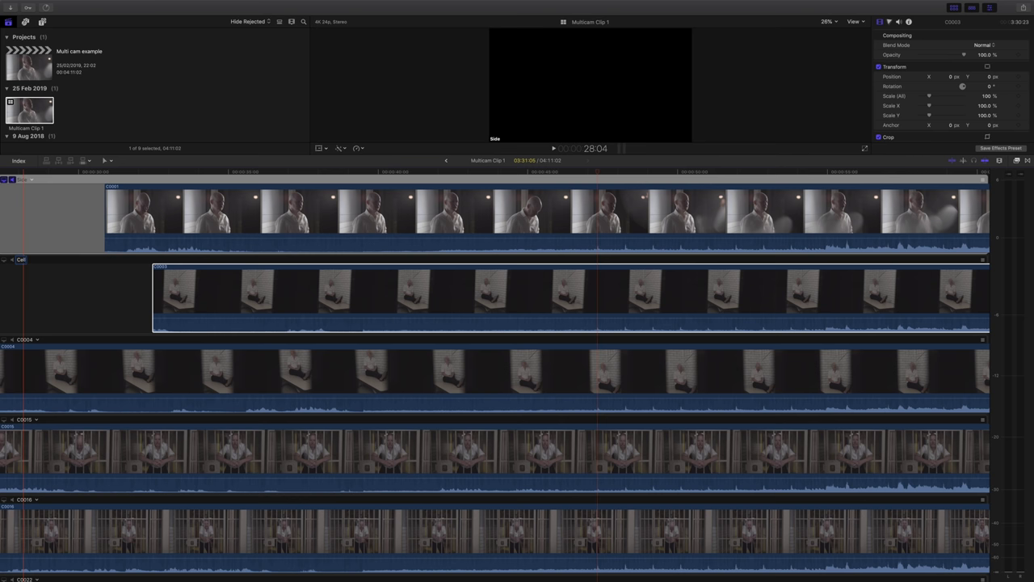
key("Return")
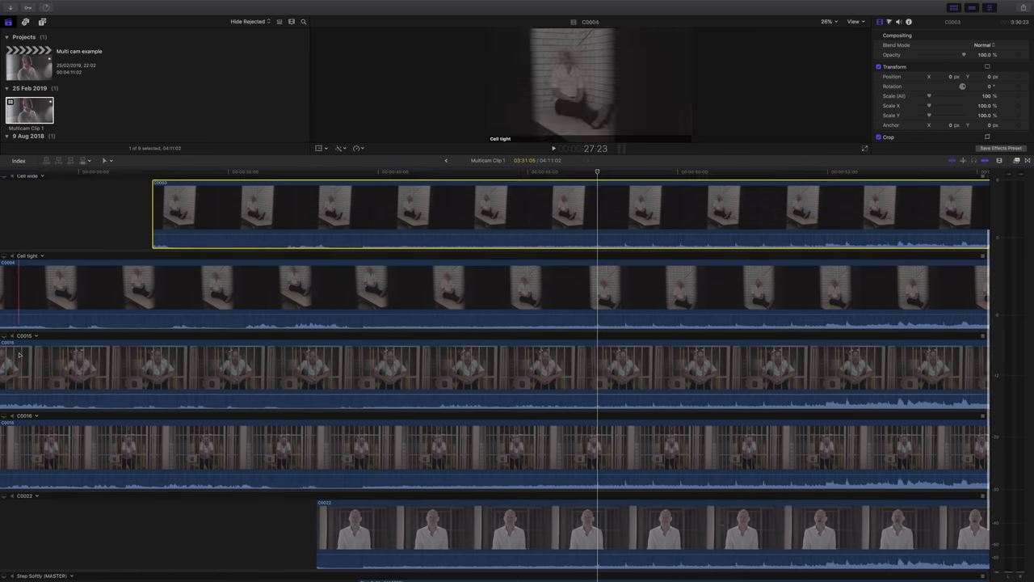
- Name the remaining angles Bars close, Bars far and Telephoto, then enlarge the viewer and browser
scroll(495, 372, "left", 3)
key("Return")
left_click(24, 409)
type("Bars far")
key("Return")
scroll(494, 372, "down", 3)
scroll(494, 372, "right", 5)
left_click(22, 427)
type("Telephoto")
key("Return")
left_click_drag(437, 158, 442, 386)
- Back in the Multi cam example project, check the multicam clip's active video angle (Side)
left_click(446, 395)
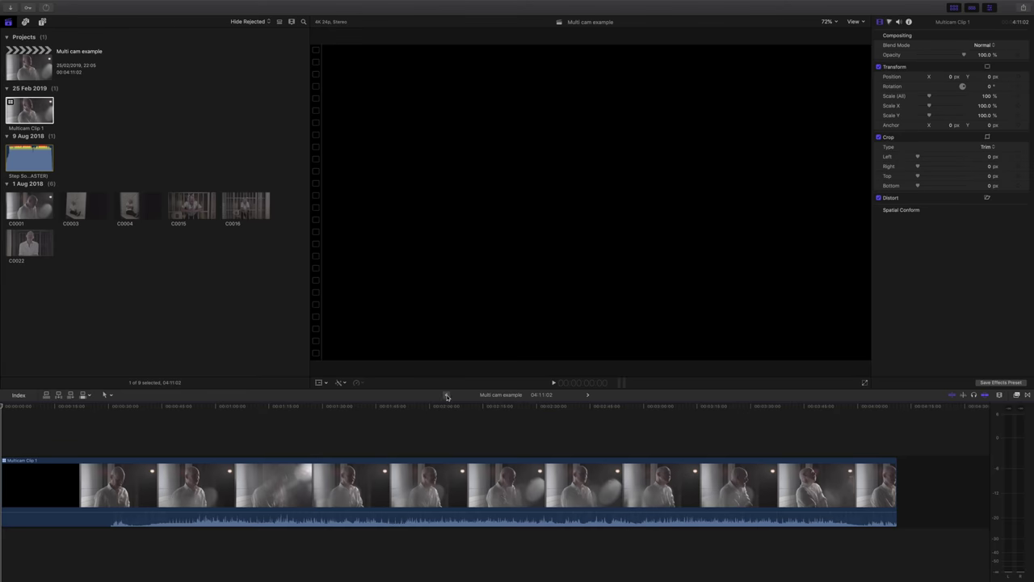
left_click(185, 467)
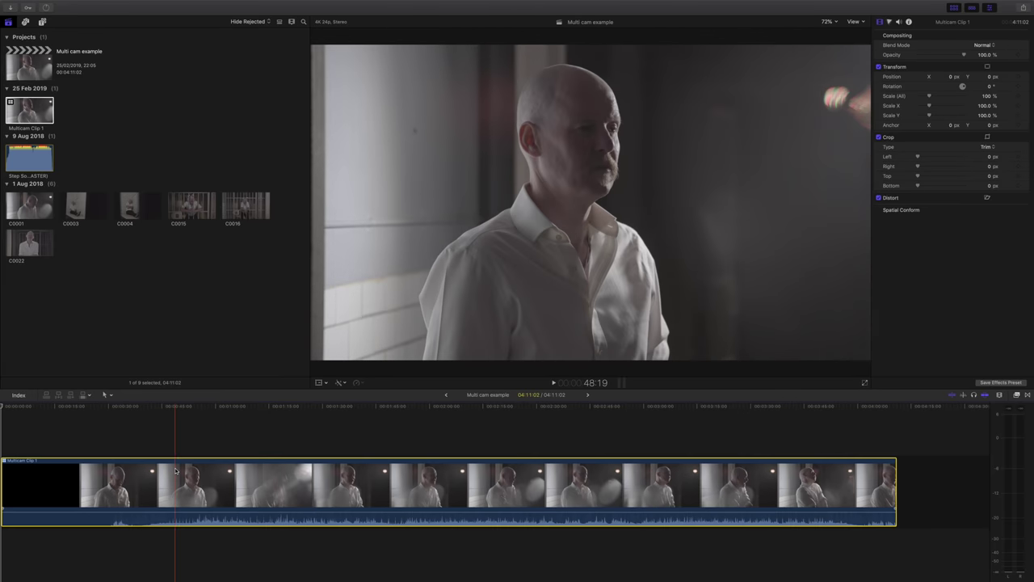
right_click(185, 466)
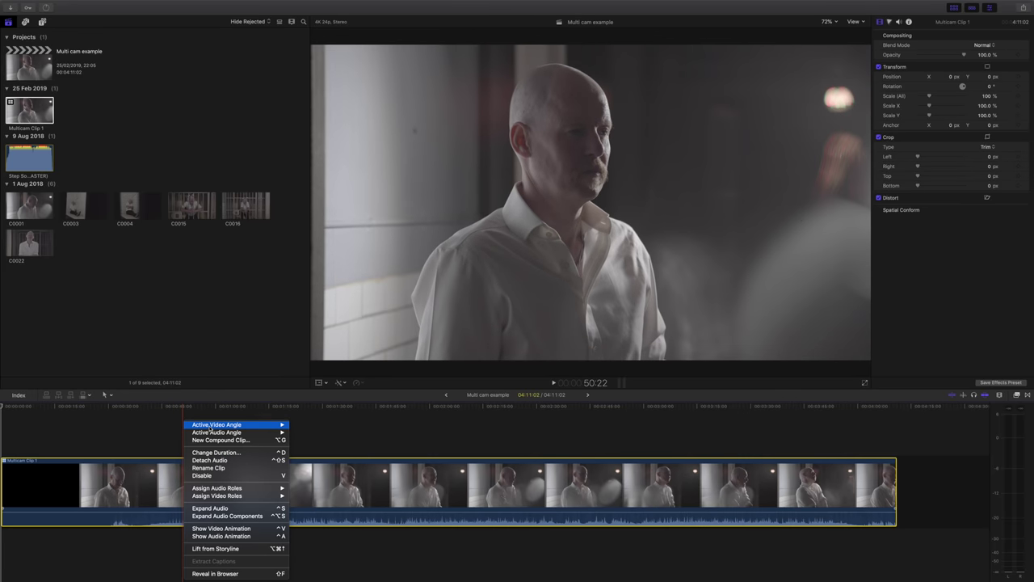
mouse_move(210, 428)
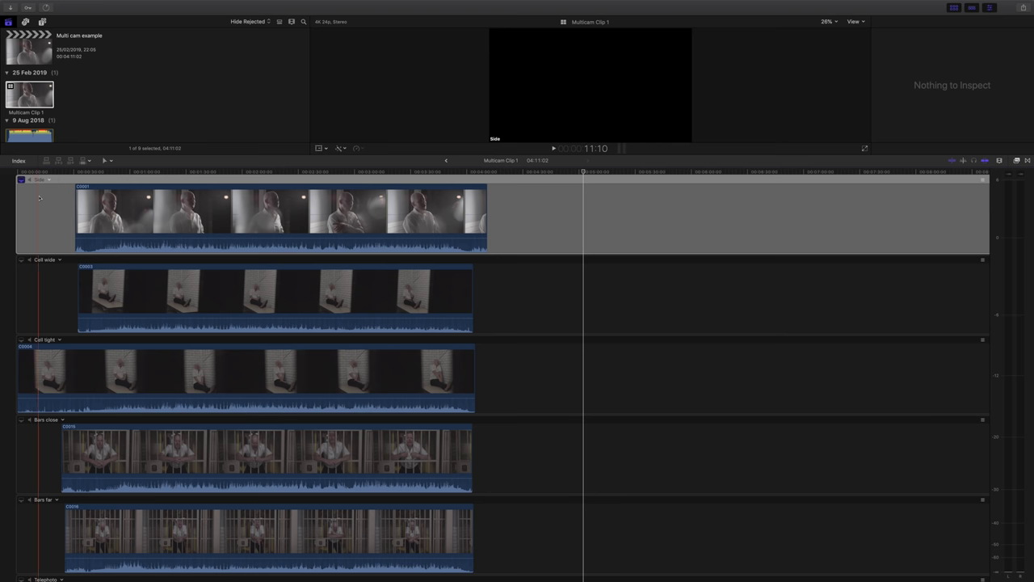
- Monitor the Side, Cell wide and finally Bars close angles in the viewer
scroll(40, 198, "down", 5)
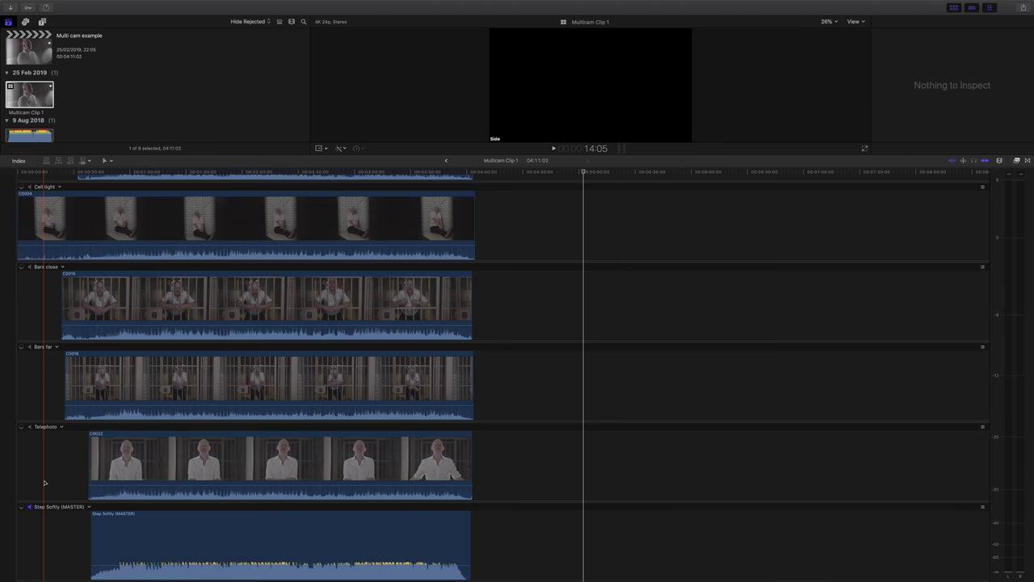
scroll(44, 482, "up", 5)
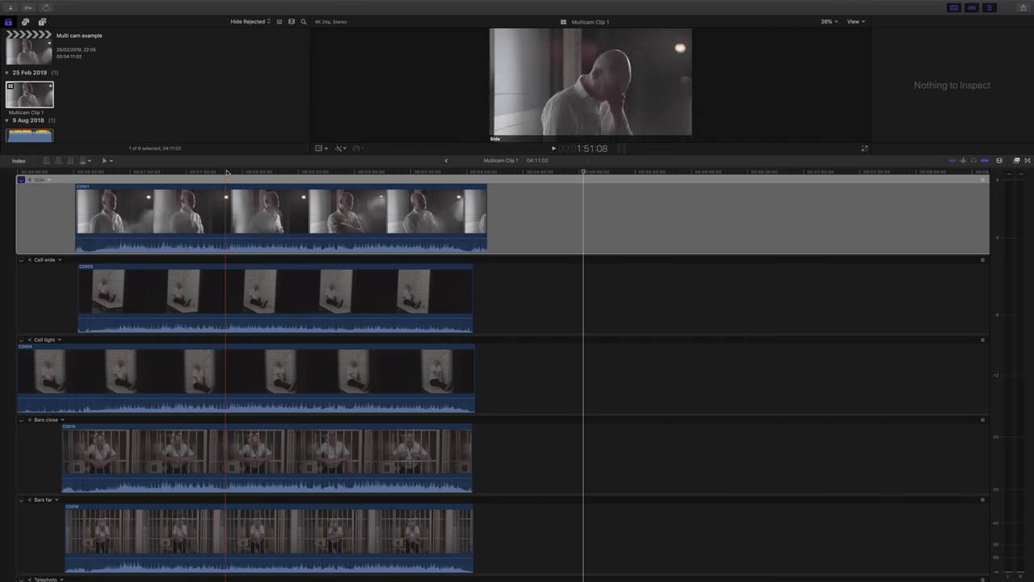
left_click(21, 180)
left_click(21, 259)
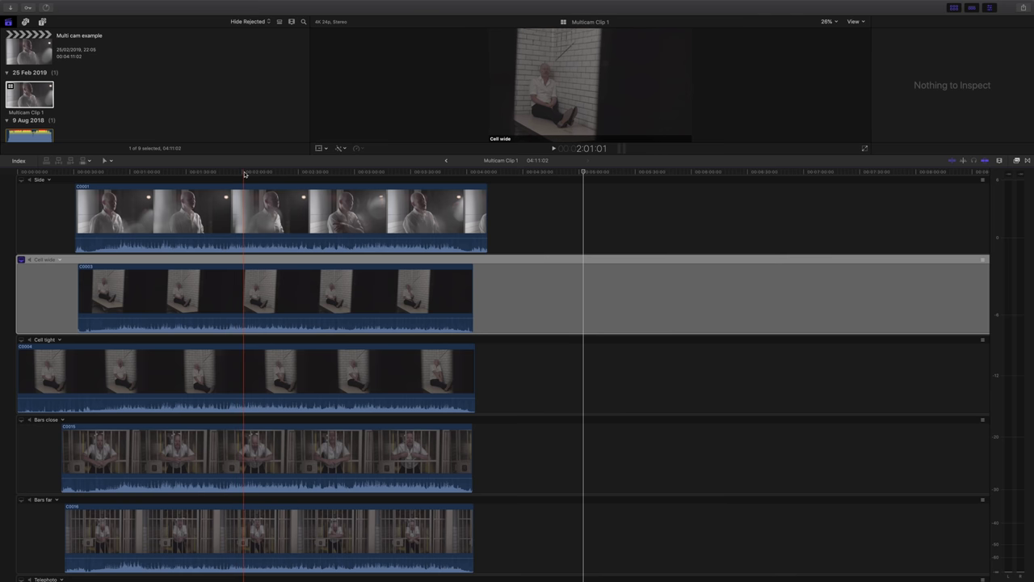
left_click(27, 420)
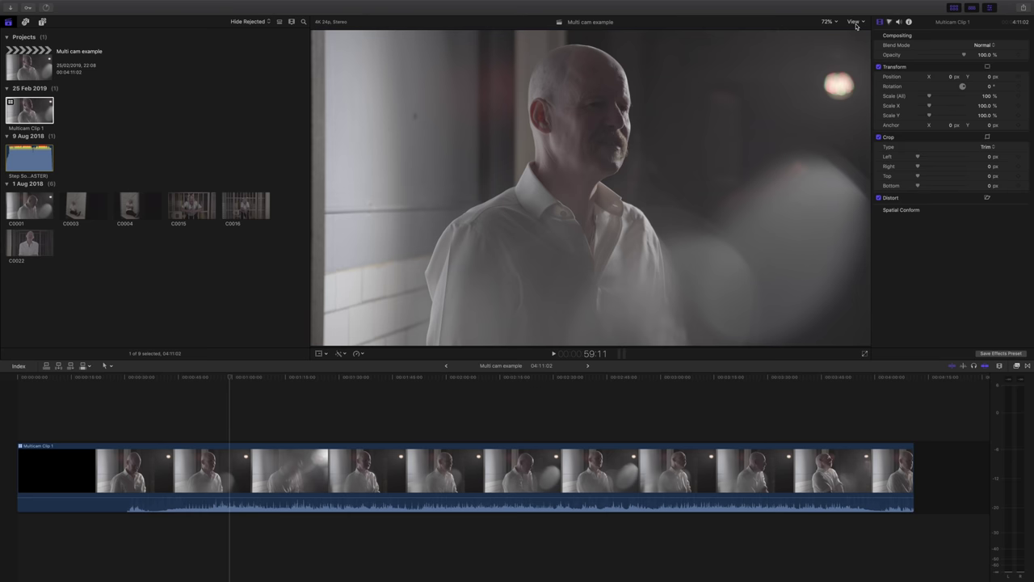
- Show an enlarged 9 Angles viewer with audio-only switching, and return the playhead to the start
left_click(856, 26)
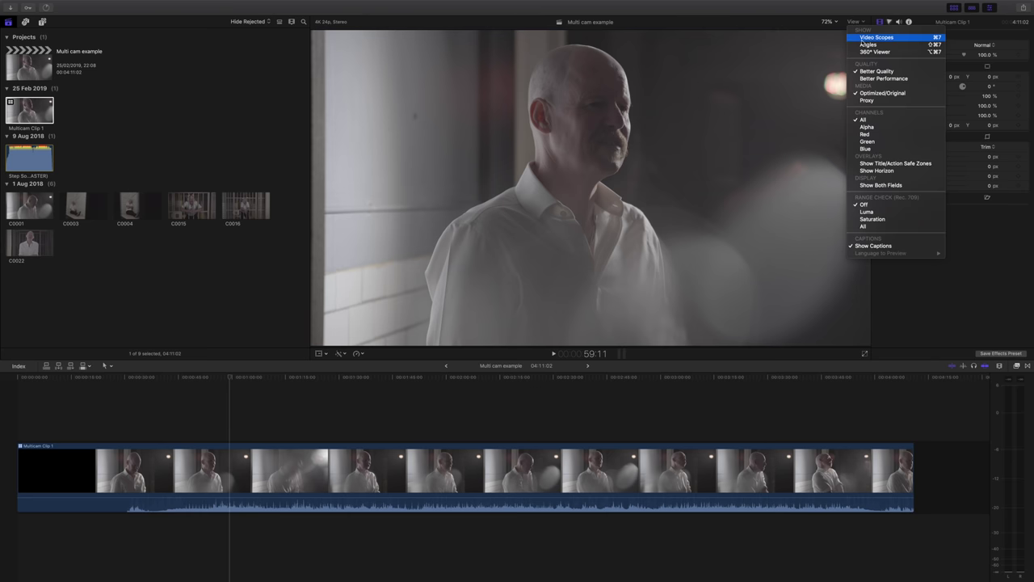
left_click(881, 41)
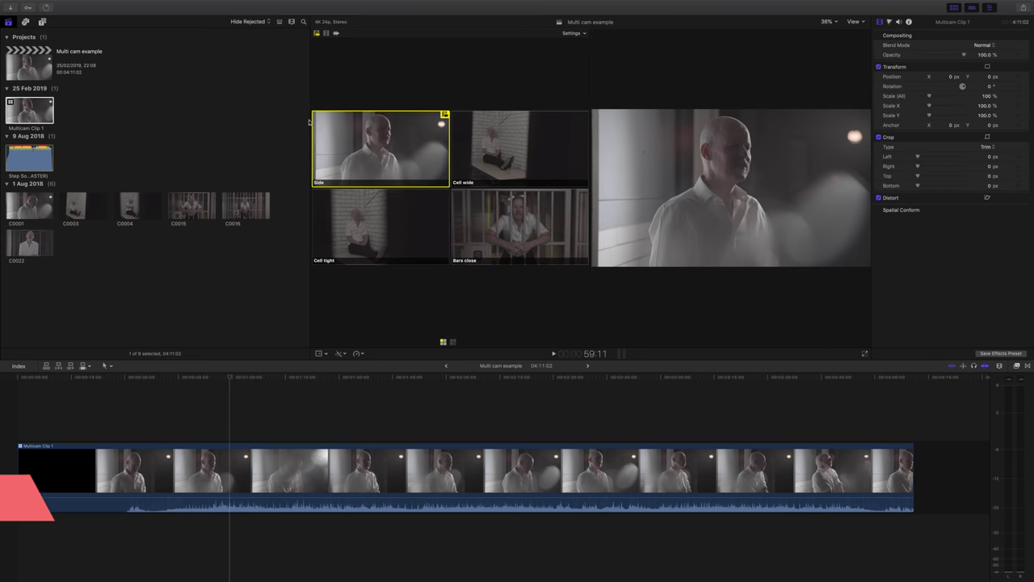
left_click_drag(310, 98, 263, 101)
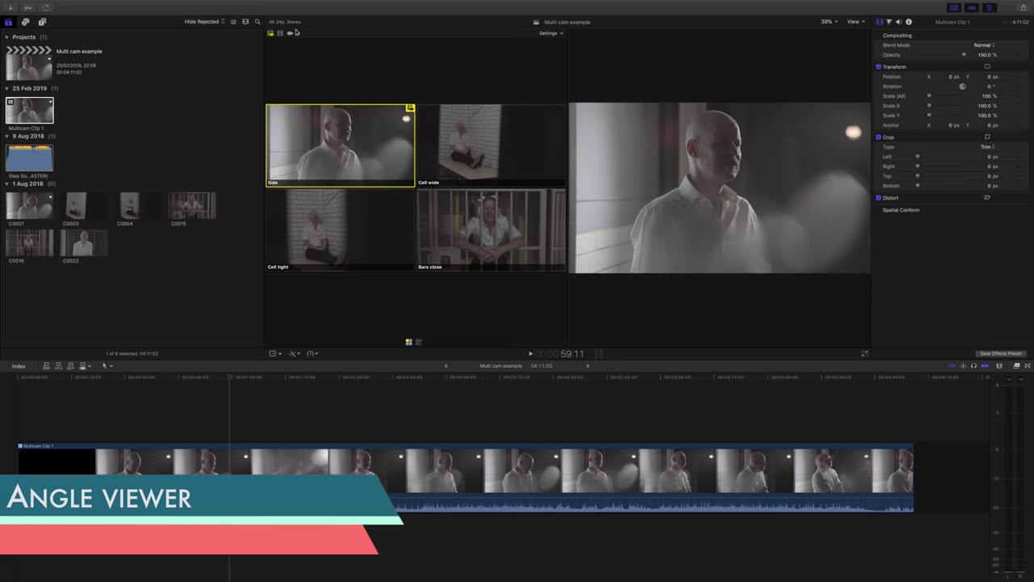
left_click(550, 33)
left_click(554, 61)
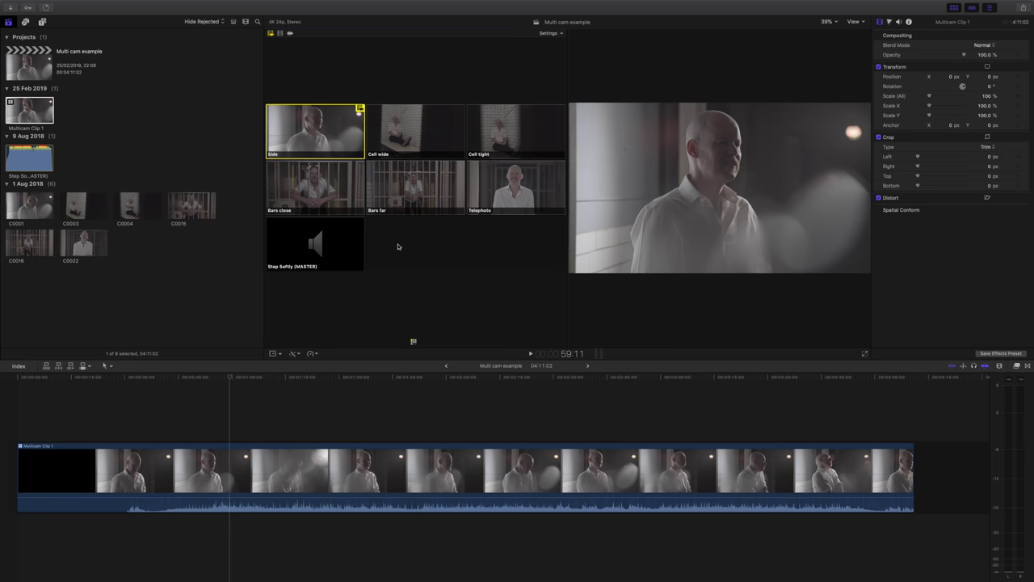
left_click(289, 35)
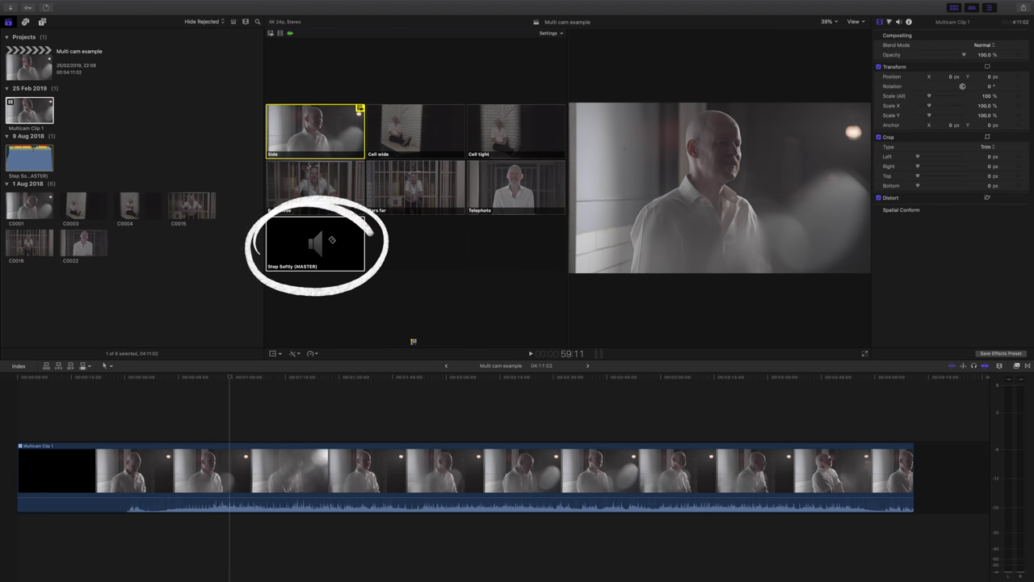
key("Home")
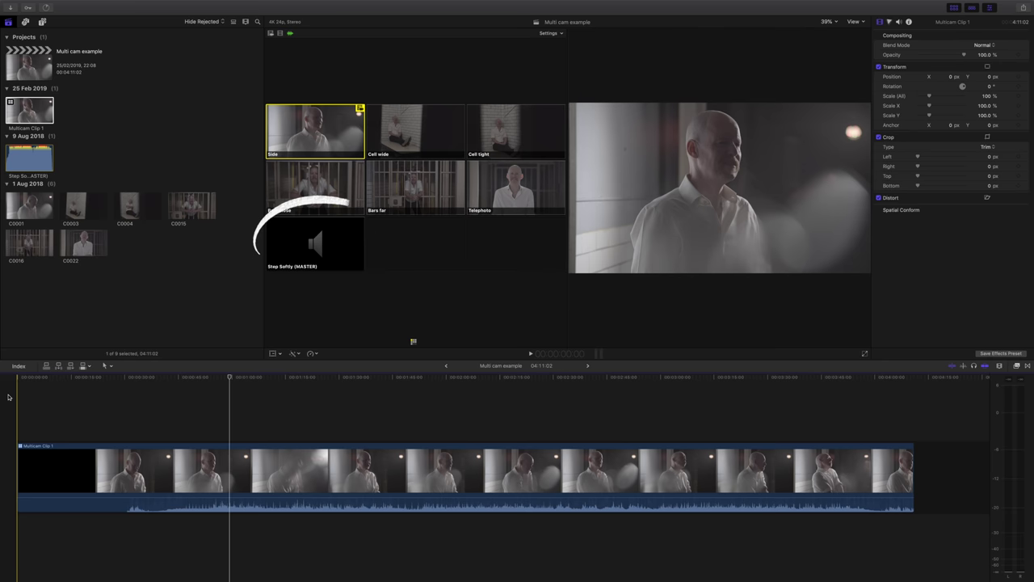
- Make Step Softly (MASTER) the multicam clip's active audio angle and position the playhead
right_click(169, 455)
mouse_move(224, 435)
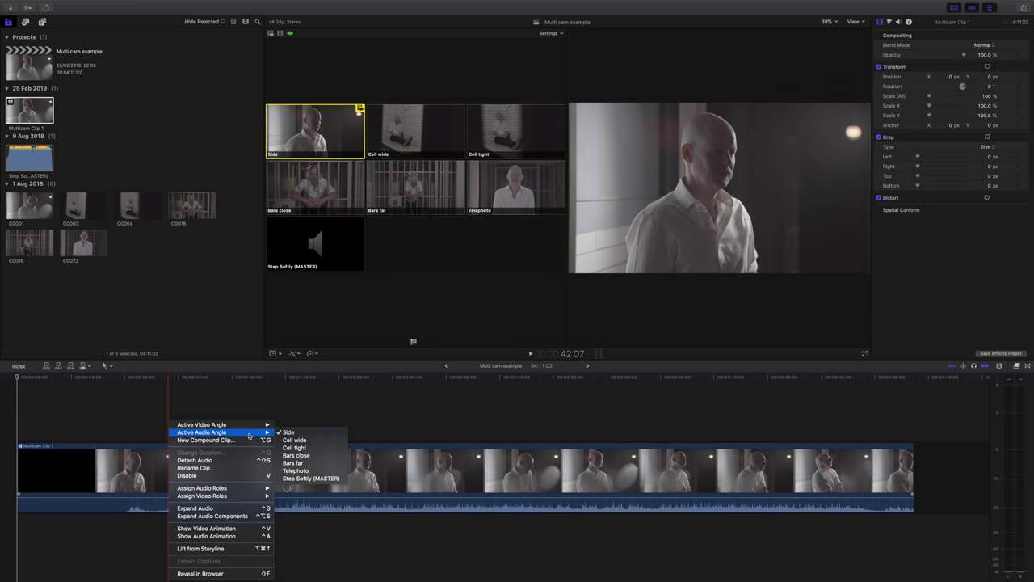
left_click(297, 479)
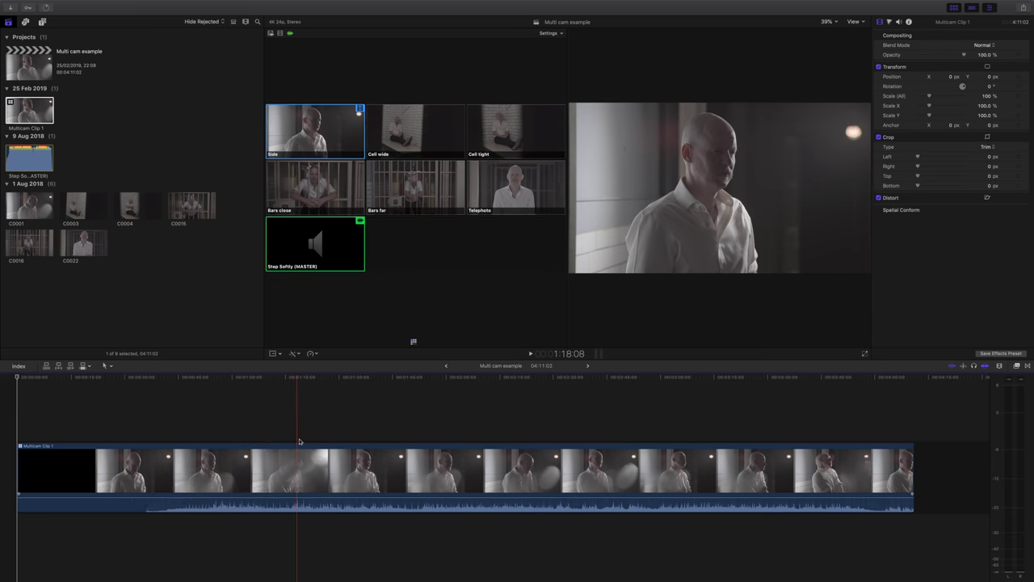
left_click(219, 411)
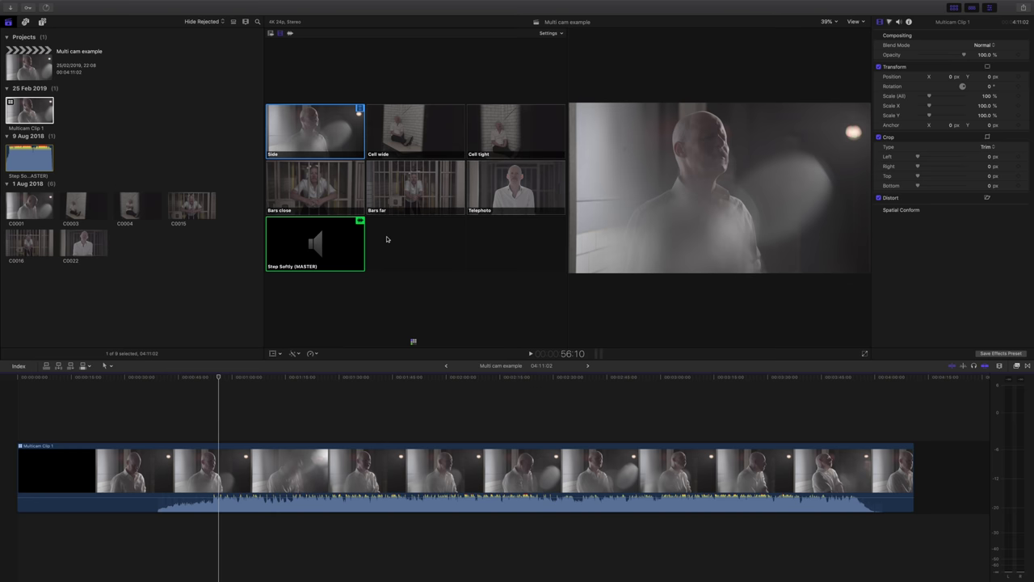
left_click(303, 412)
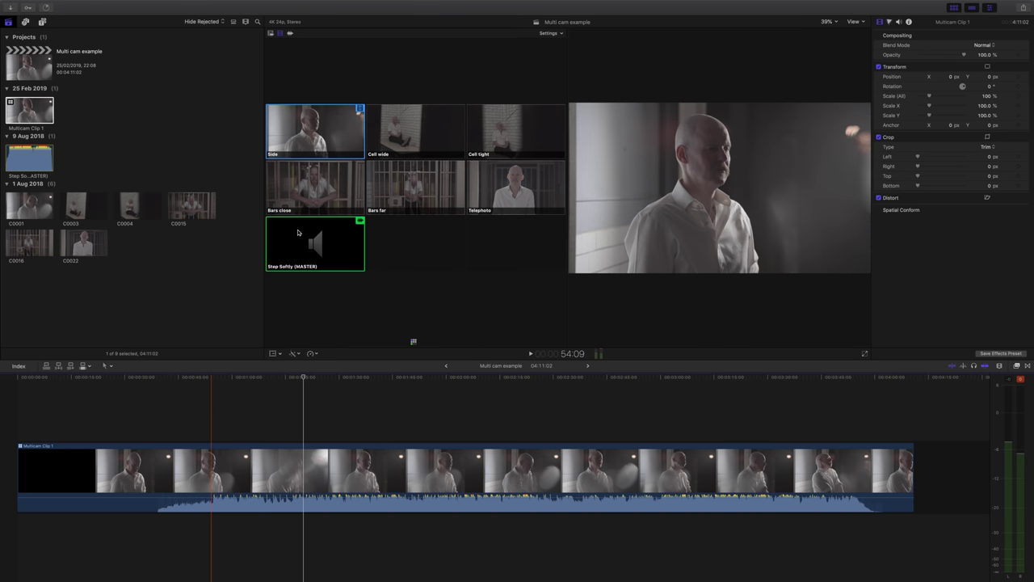
- During playback, cut live to Bars close, Bars far, Telephoto, Side, then Bars close again
key("space")
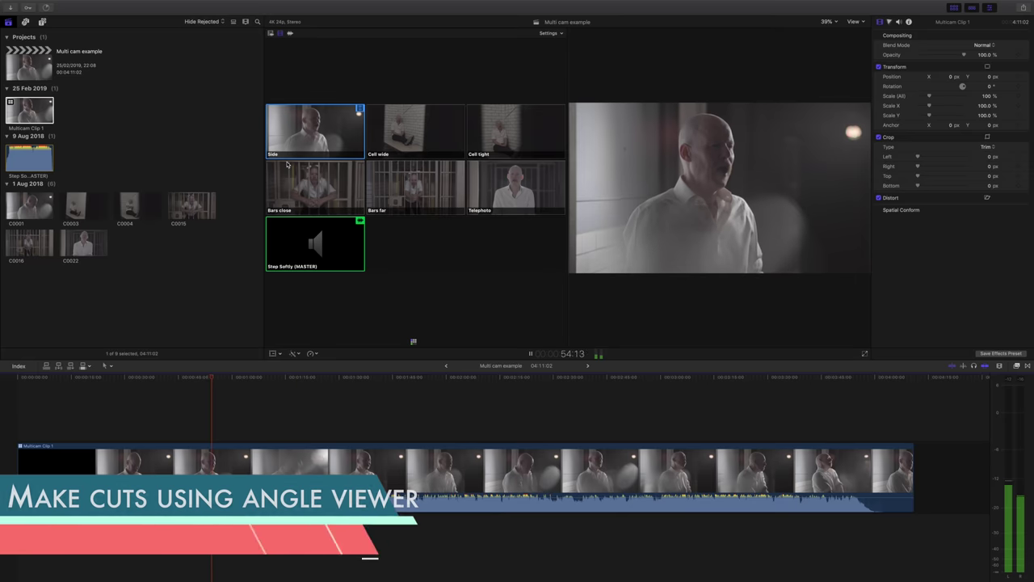
left_click(327, 183)
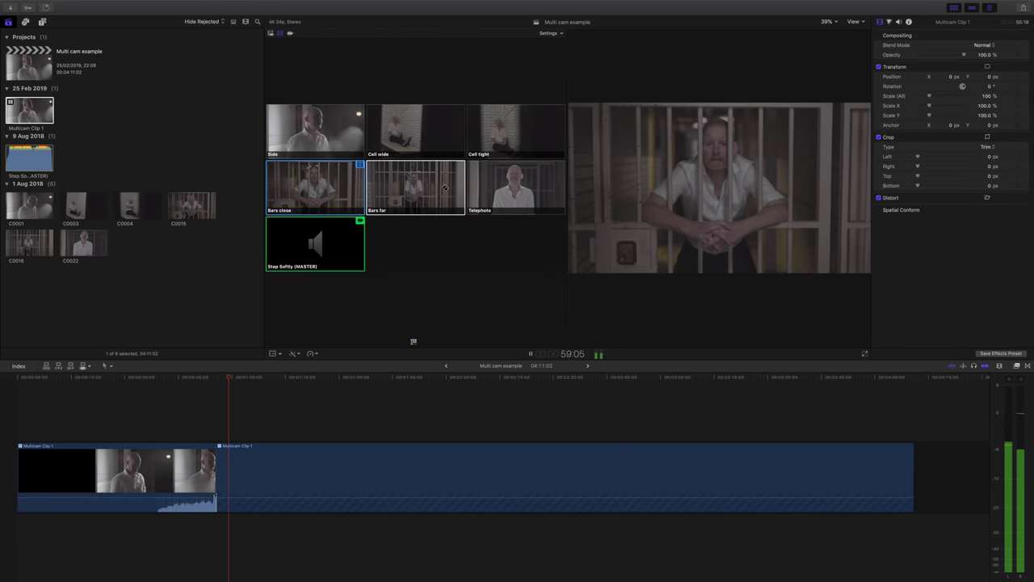
left_click(432, 187)
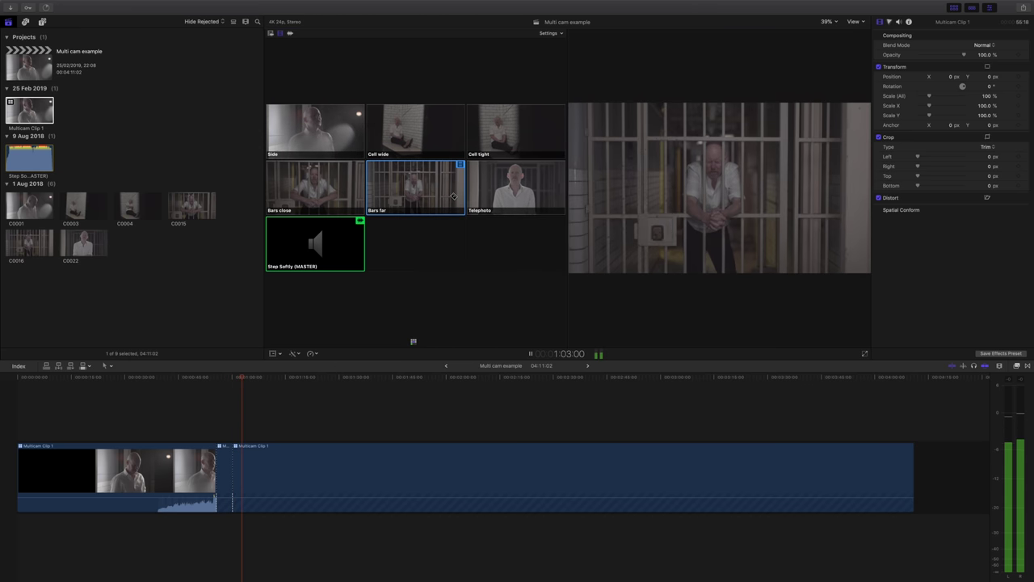
left_click(514, 187)
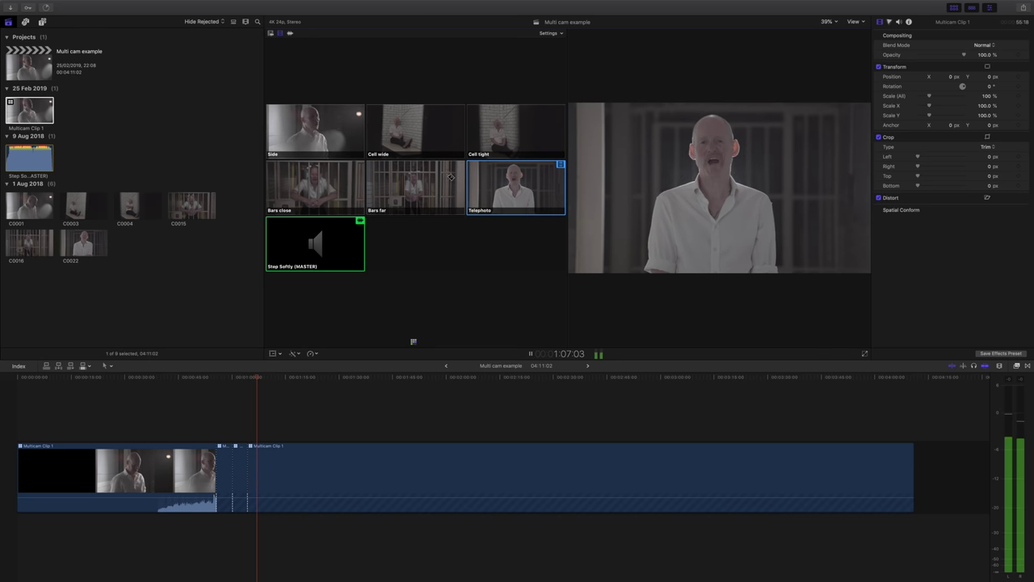
left_click(326, 131)
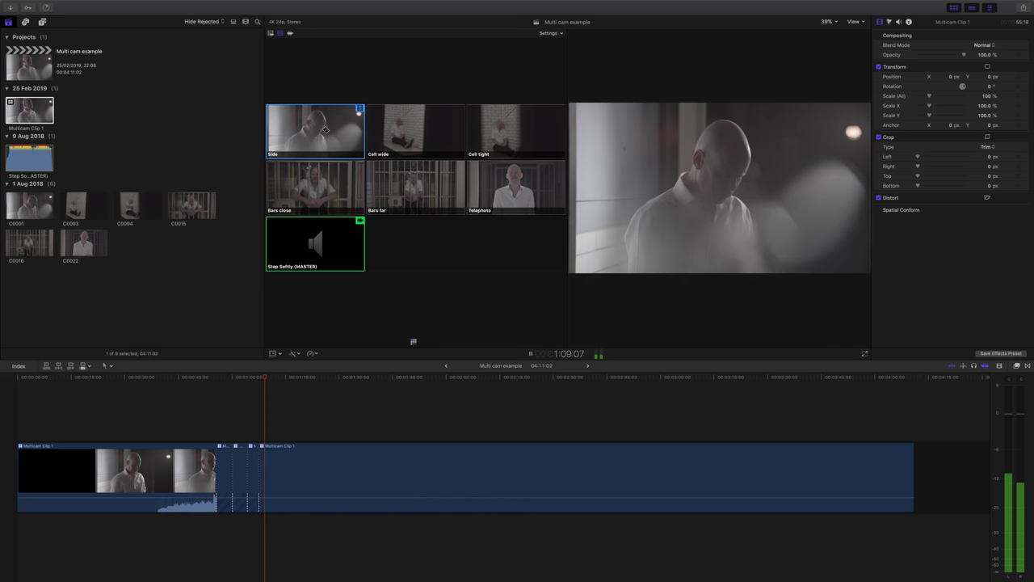
left_click(328, 185)
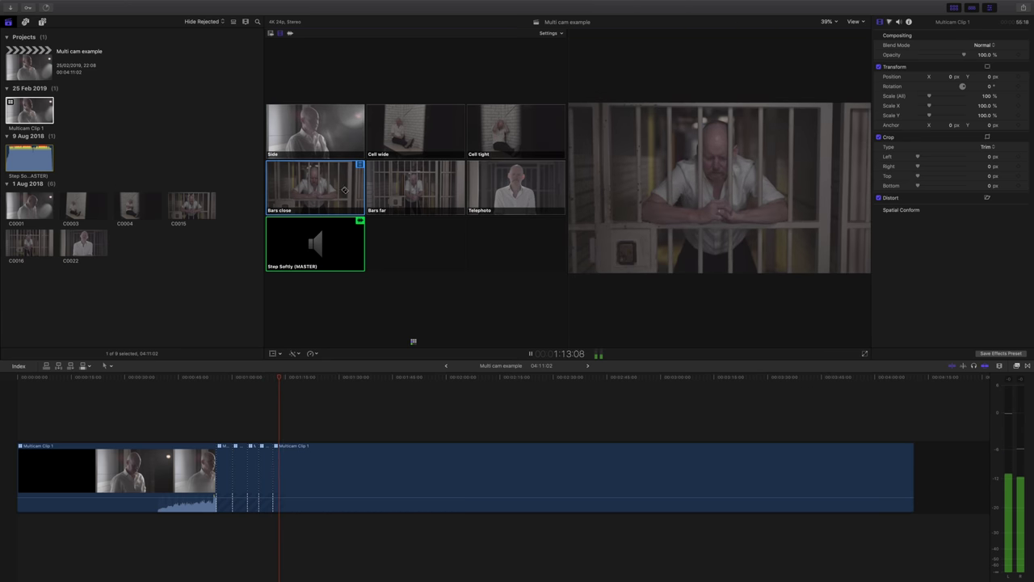
key("space")
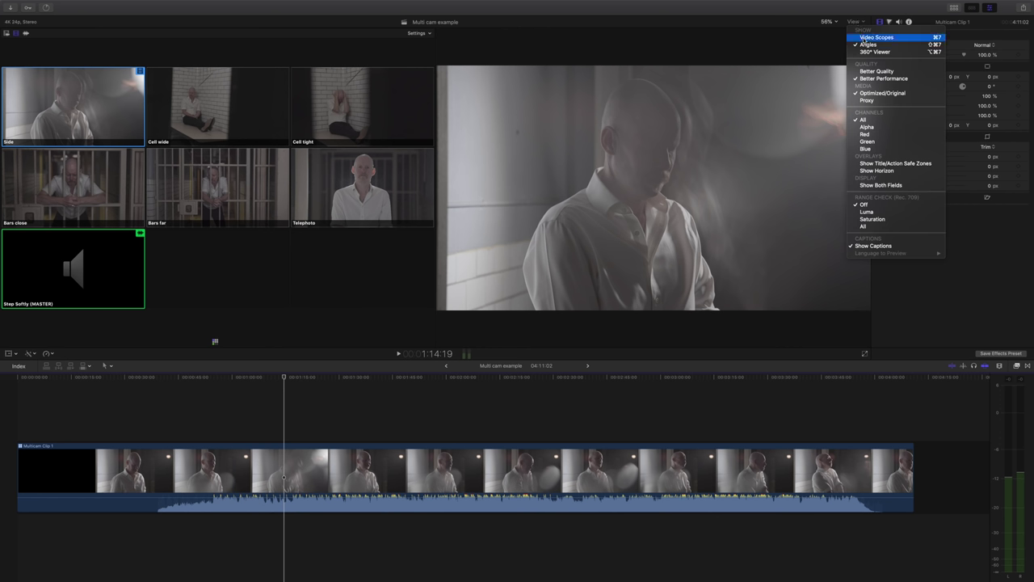
- Hide the angle viewer and blade the playing clip twice, near 1:01 and 1:10
left_click(868, 46)
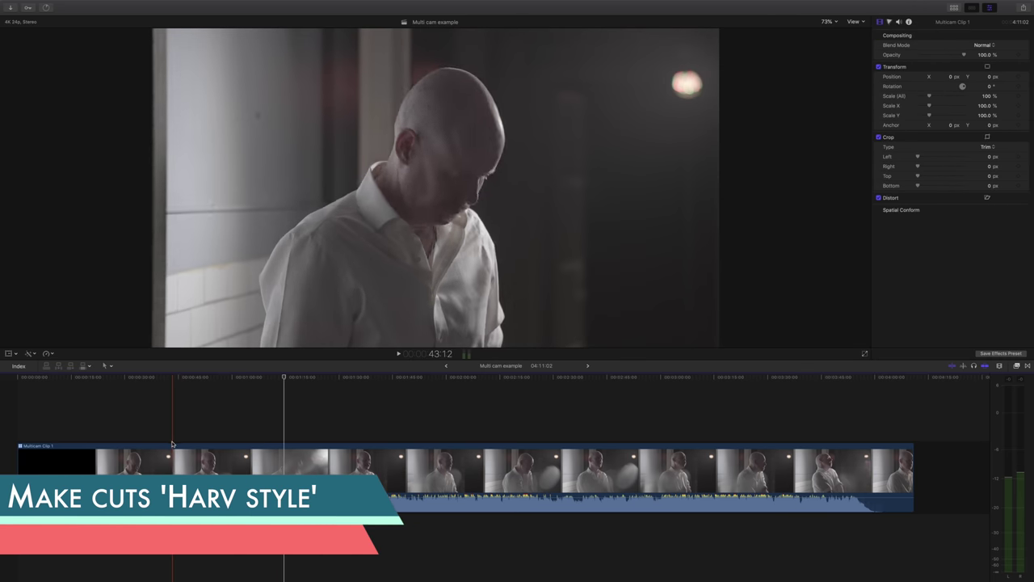
key("space")
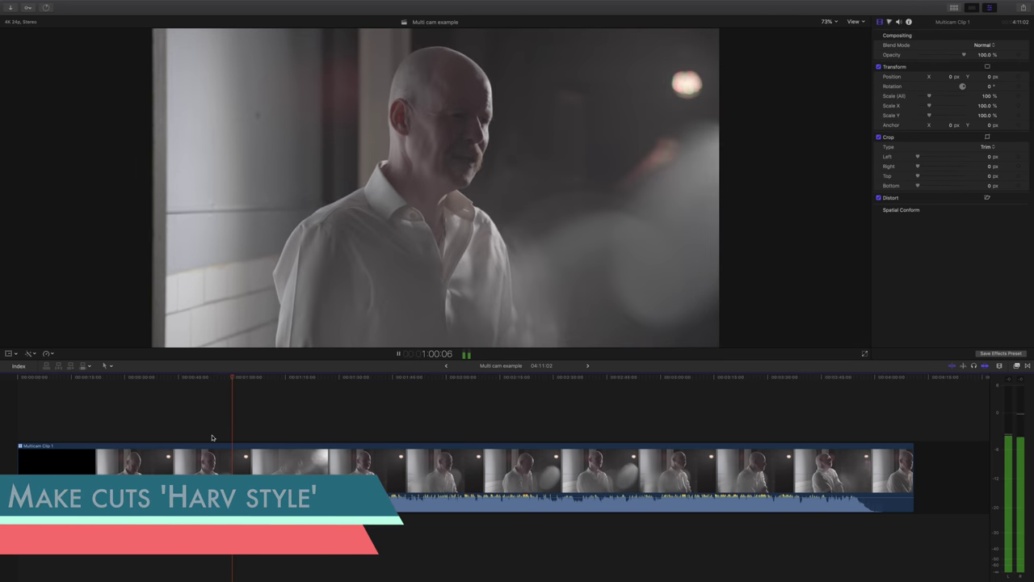
key("2")
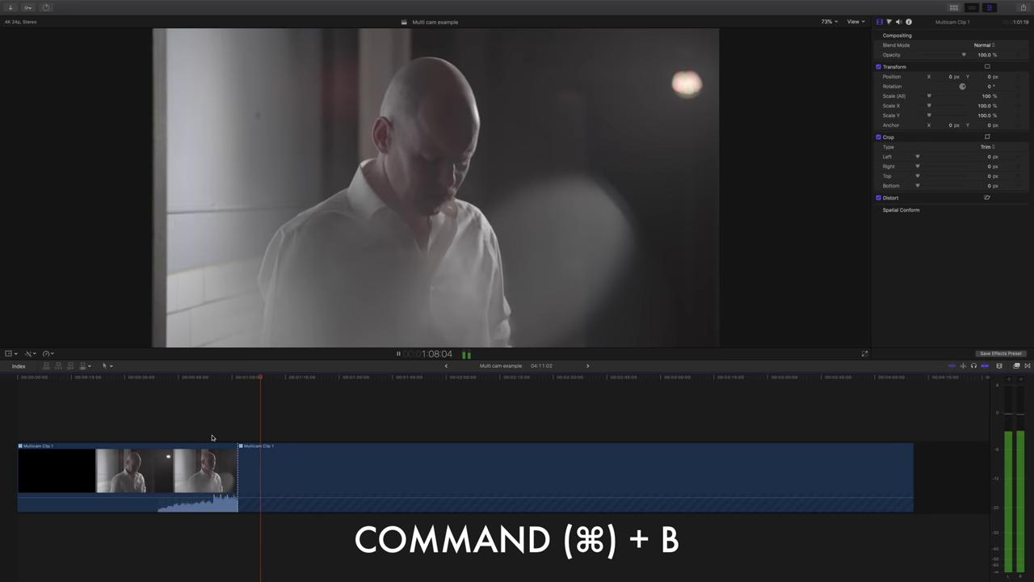
key("super+b")
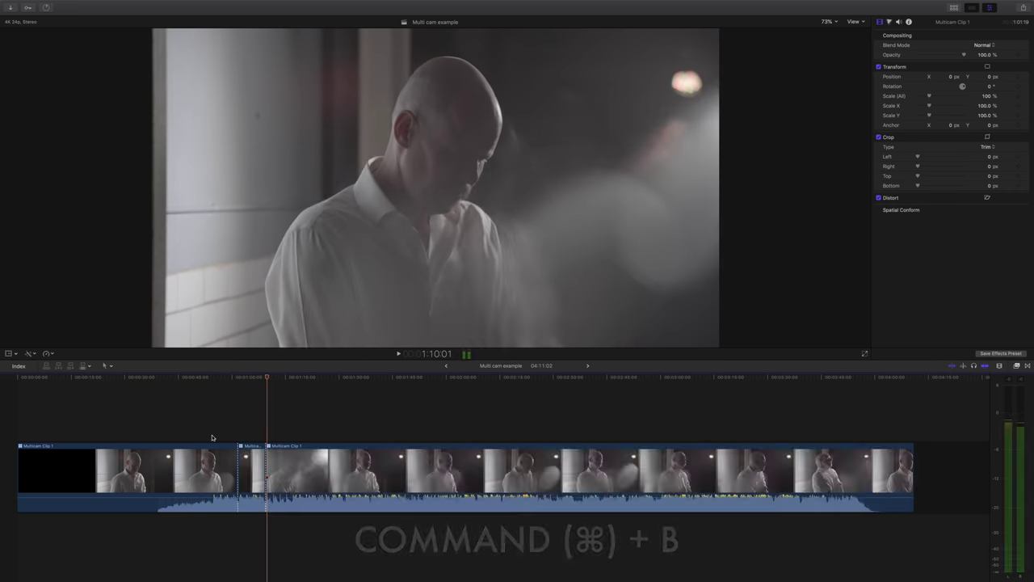
- Switch the short section to the Cell wide angle and play it back
left_click(246, 469)
right_click(247, 469)
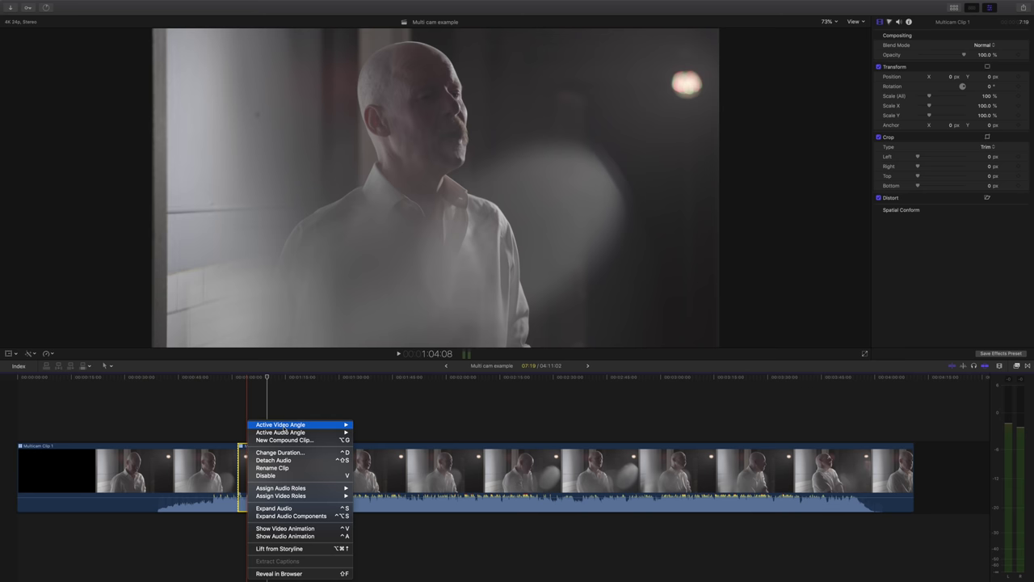
mouse_move(284, 428)
left_click(389, 433)
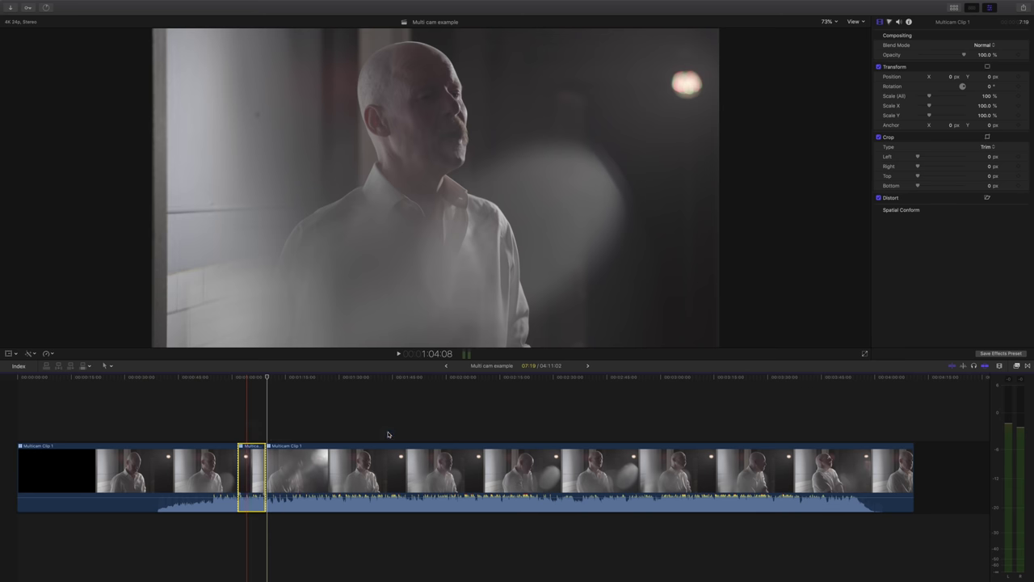
left_click(240, 434)
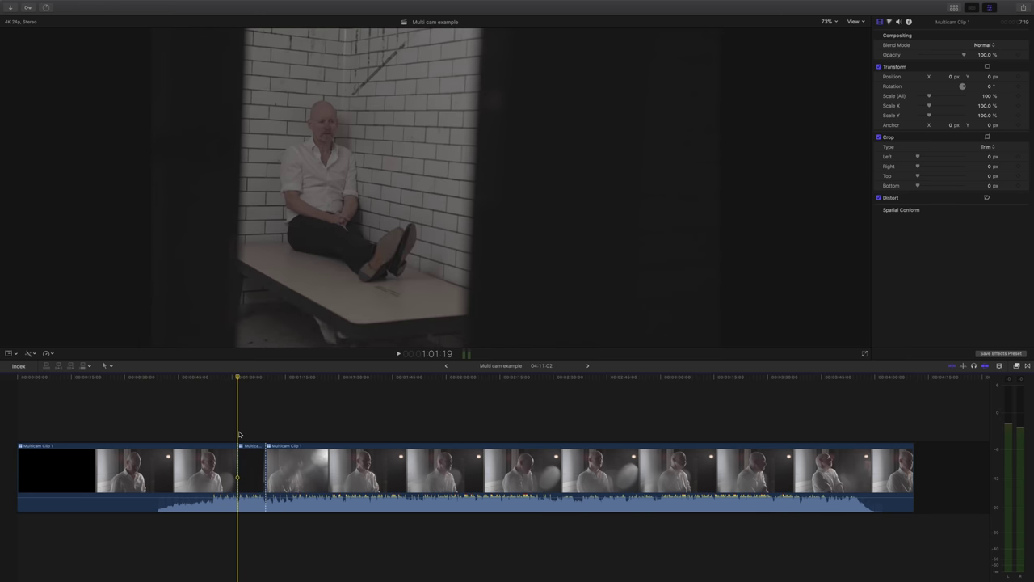
key("space")
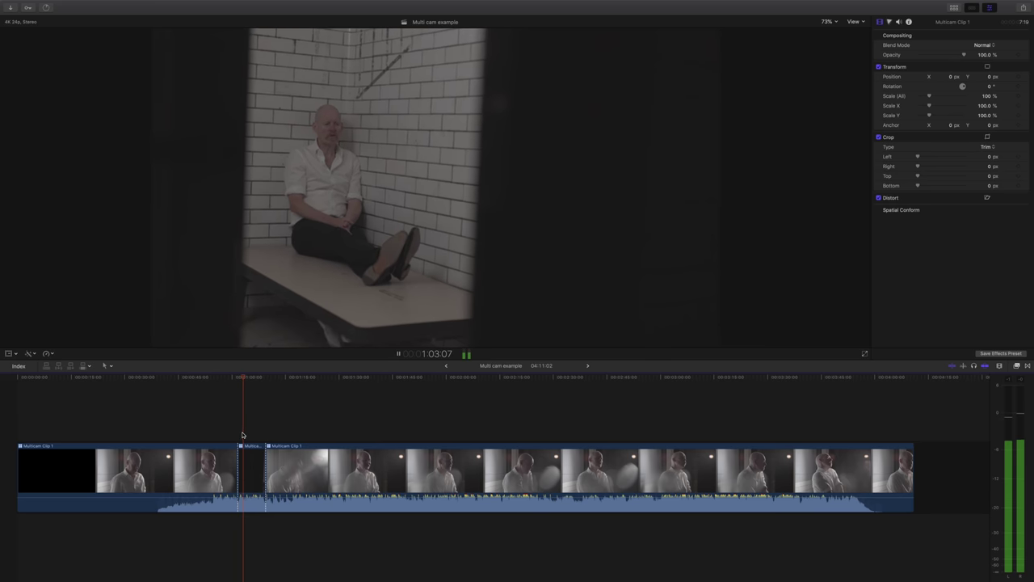
- Set the third section to the cage angle, cut to angle 2, and roll the edit slightly later
right_click(284, 450)
left_click(404, 443)
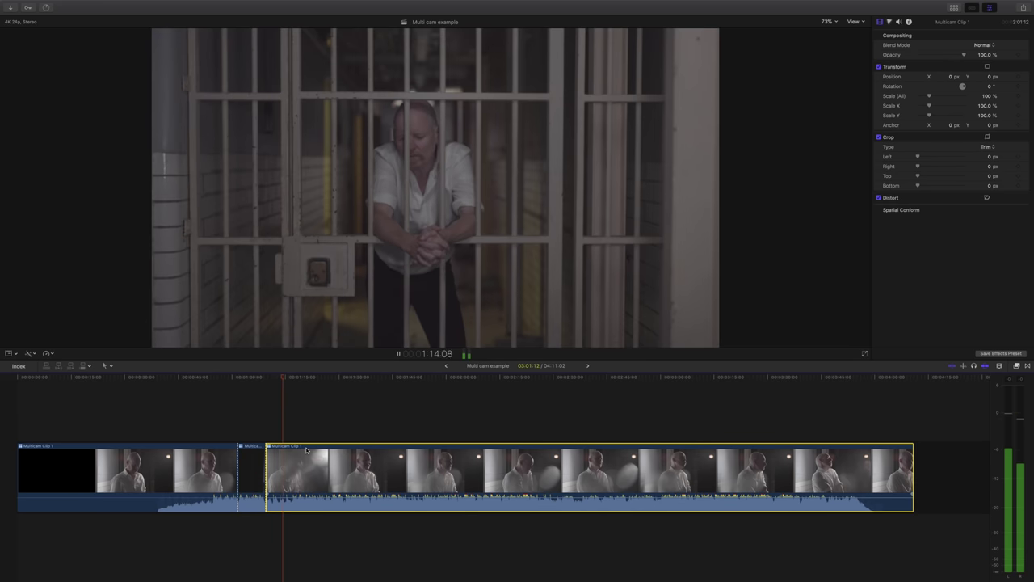
key("2")
key("space")
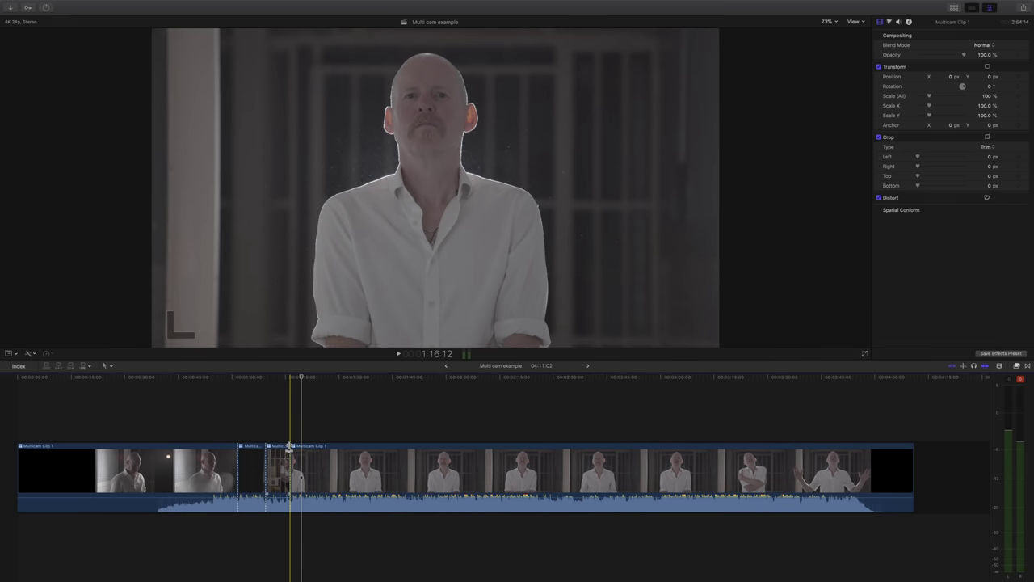
mouse_move(289, 448)
left_mouse_down()
mouse_move(300, 443)
mouse_move(280, 442)
left_mouse_up()
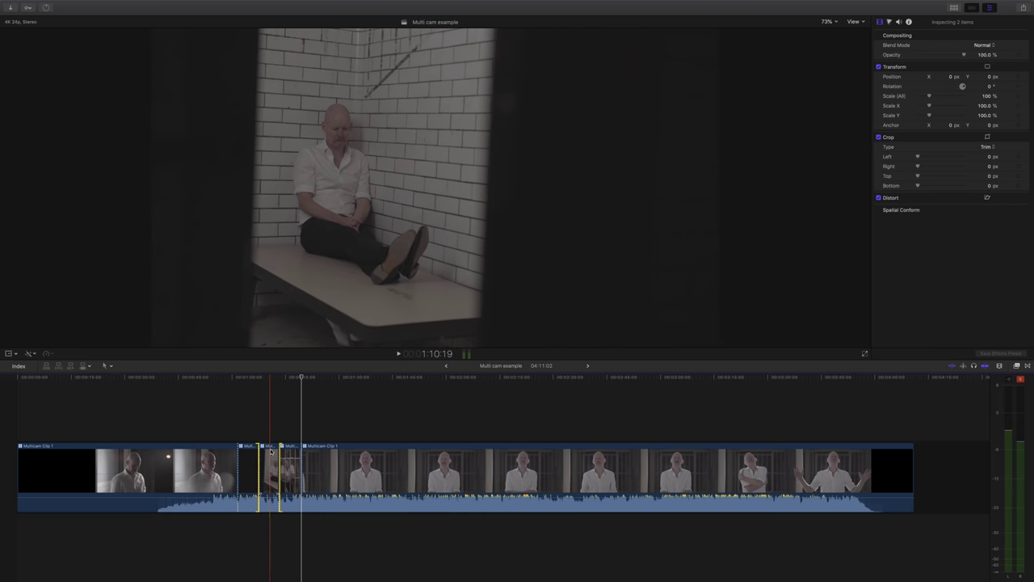
- Change the short section's active video angle to Bars close
right_click(270, 465)
mouse_move(314, 426)
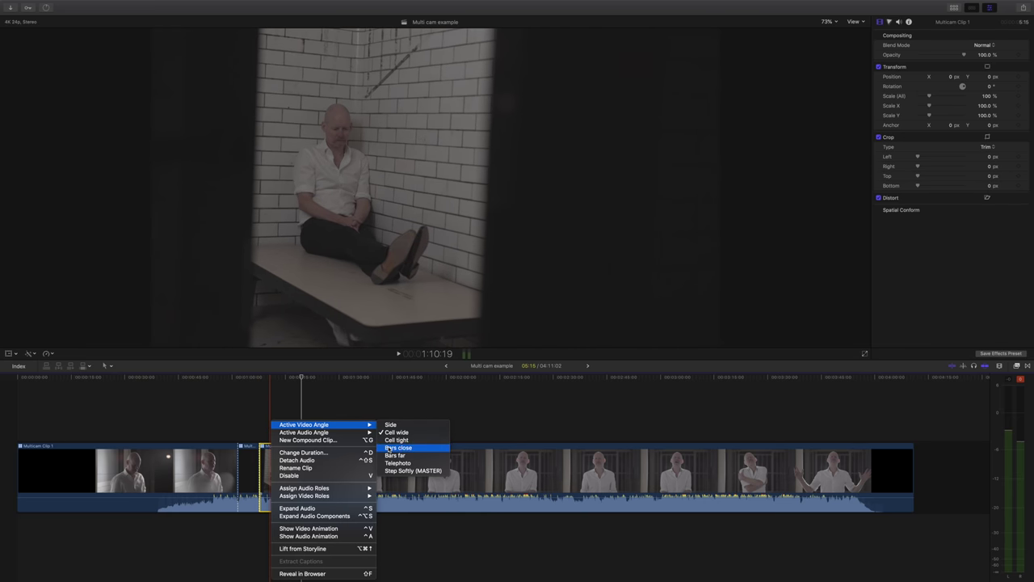
left_click(389, 448)
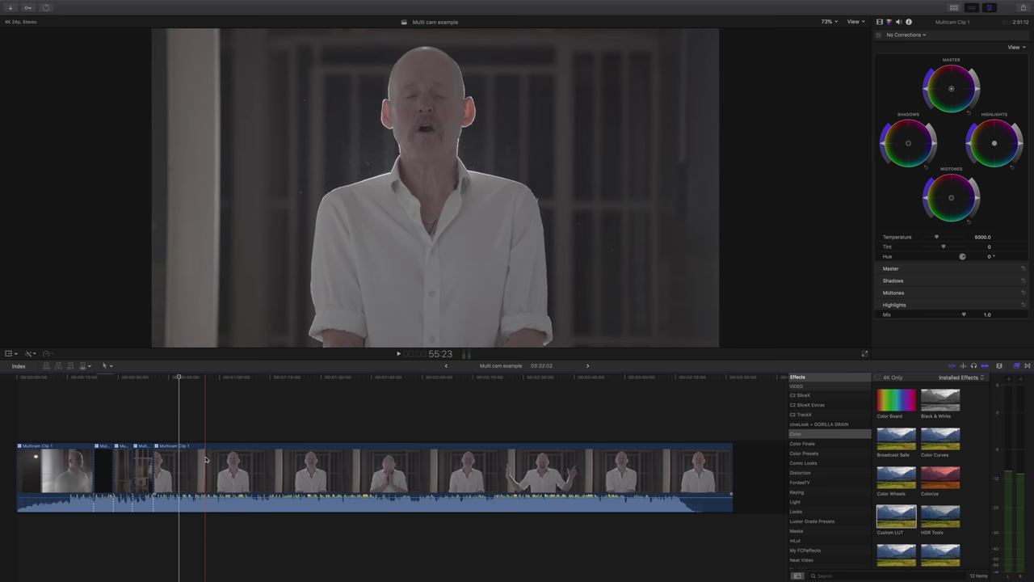
- Select Multicam Clip 1 in the Multi cam example timeline for grading
left_click(206, 460)
- In the Side angle, add a Color Curves luma adjustment that darkens the image and brightens highlights
double_click(206, 459)
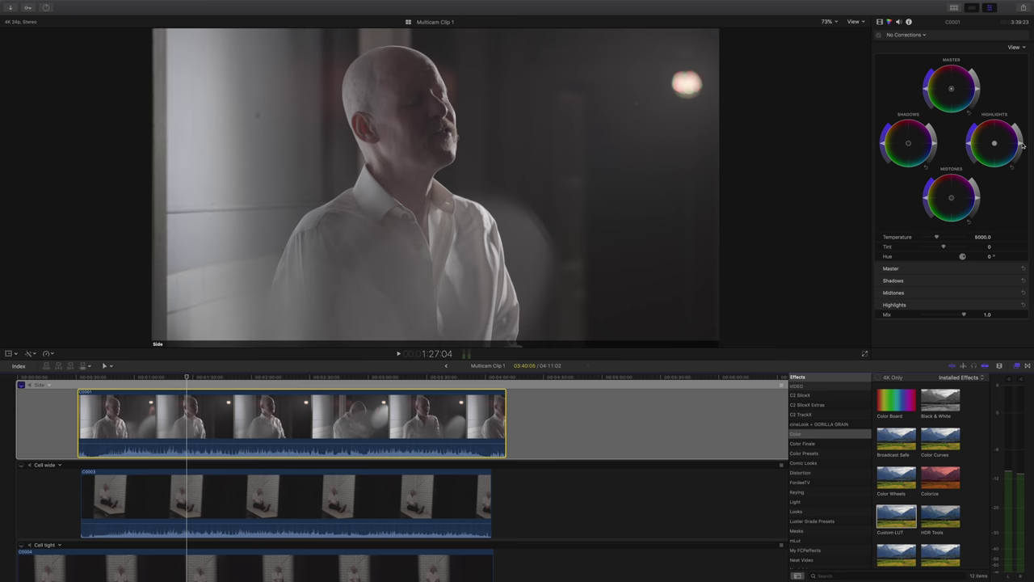
left_click(1015, 143)
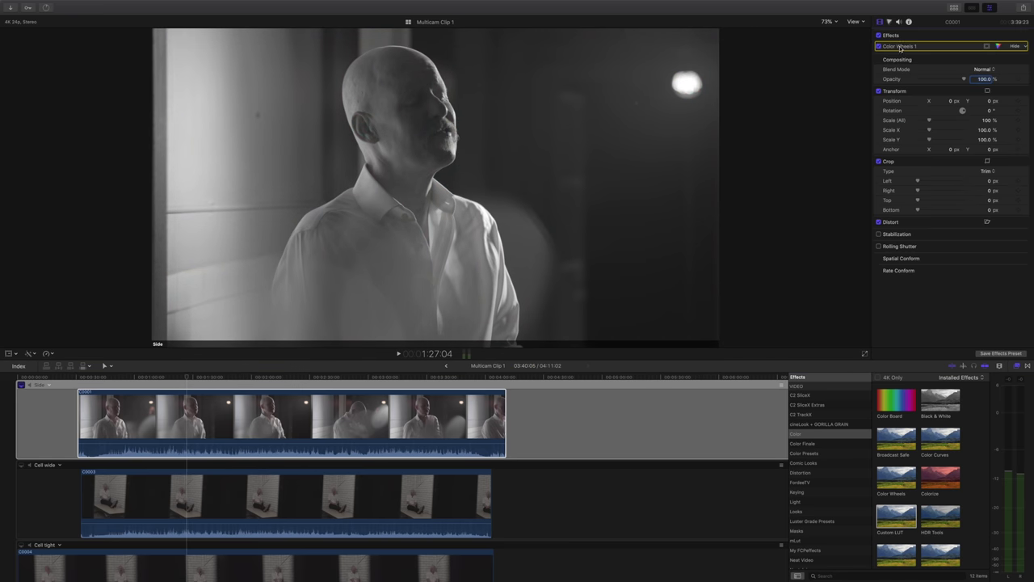
left_click(903, 35)
left_click(947, 88)
left_click(899, 112)
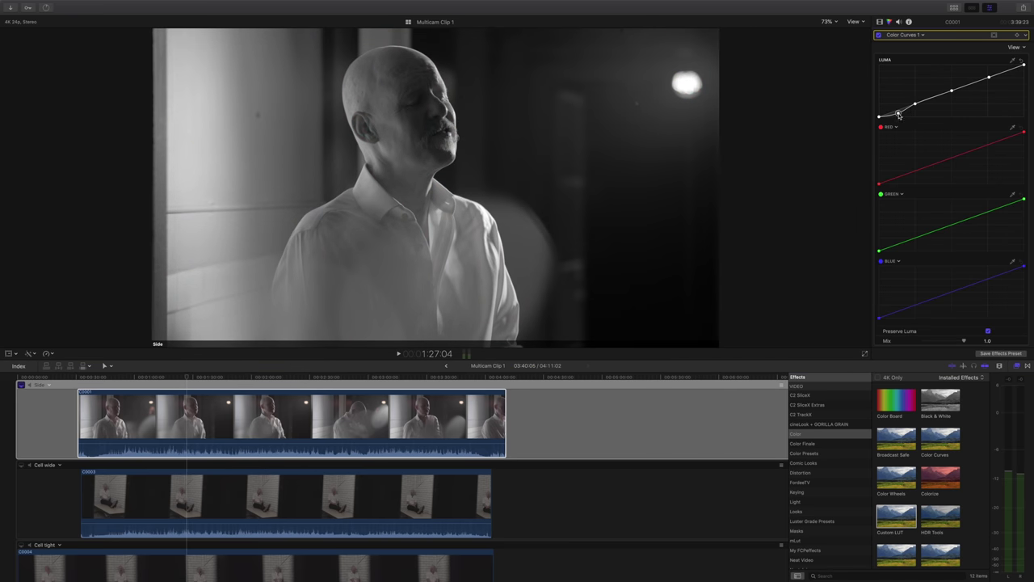
left_click_drag(915, 104, 917, 108)
left_click_drag(978, 83, 999, 65)
- Add a Custom LUT set to Blacklake and move Color Curves below it
key("ctrl+shift+Tab")
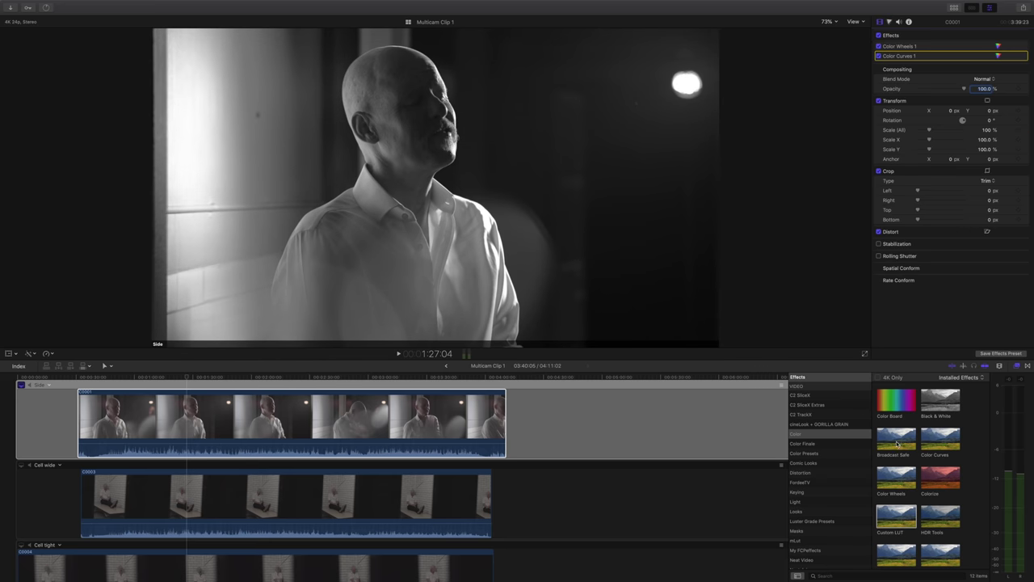
double_click(889, 505)
left_click(966, 77)
left_click(954, 182)
left_click_drag(899, 55, 915, 116)
- Paste the black-and-white grade onto the Bars close, Bars far and Telephoto angles
scroll(339, 408, "down", 3)
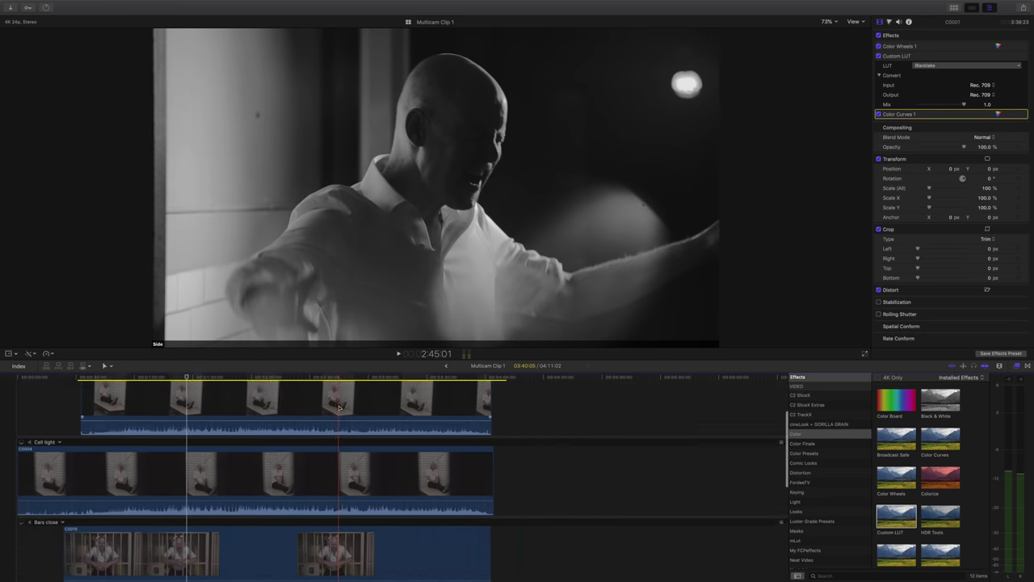
scroll(339, 409, "down", 2)
left_click(338, 489)
key("alt+super+v")
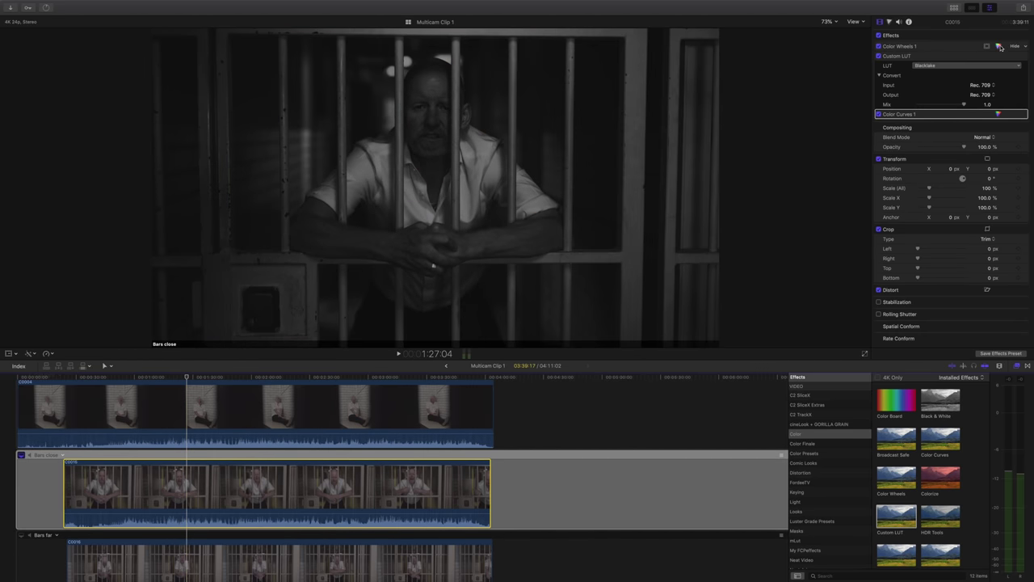
left_click(999, 46)
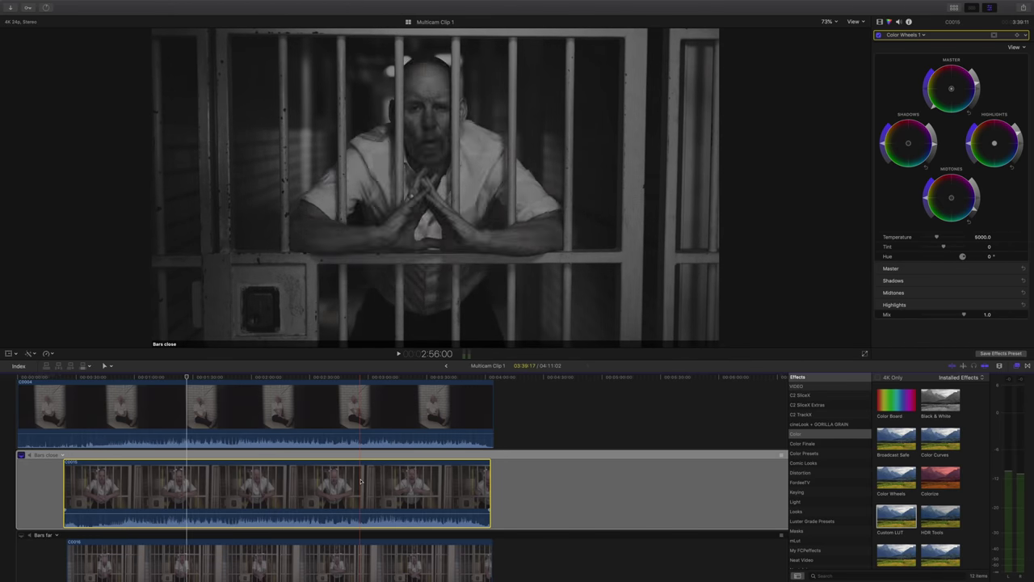
left_click(209, 562)
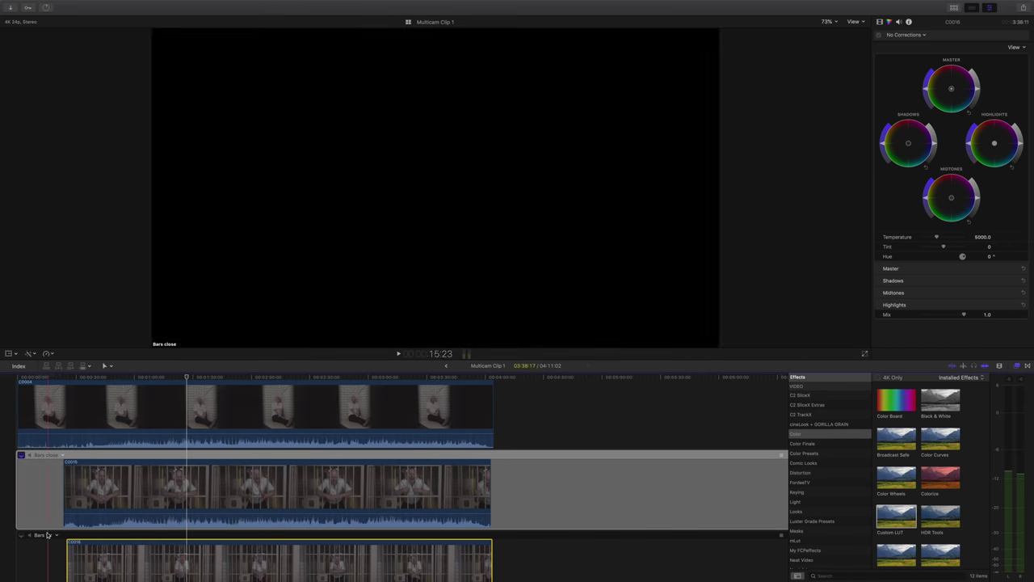
scroll(209, 416, "down", 4)
key("alt+super+v")
left_click(209, 481)
key("alt+super+v")
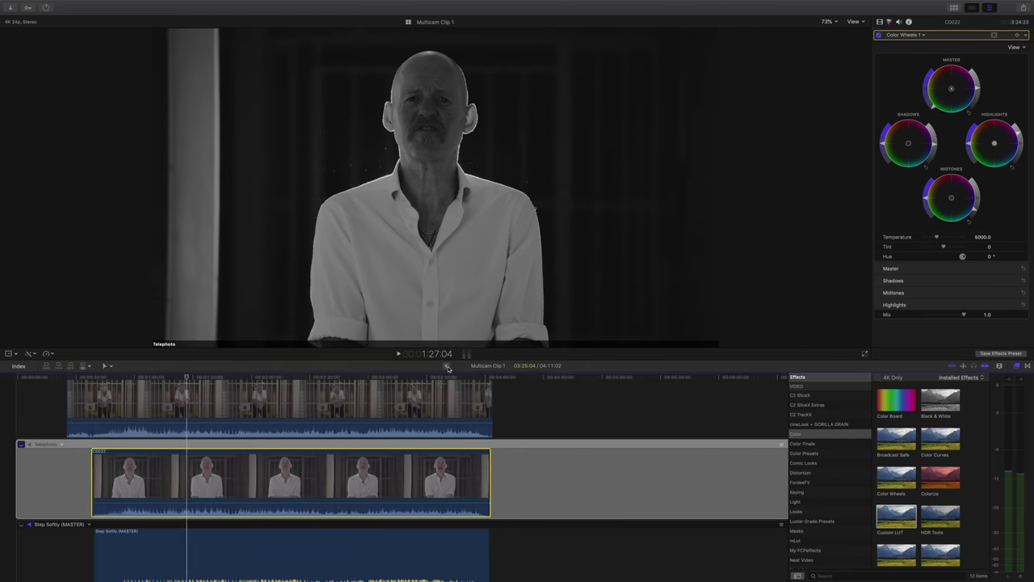
- Back in the Multi cam example project, add a short opacity fade-in to the first multicam clip
left_click(446, 365)
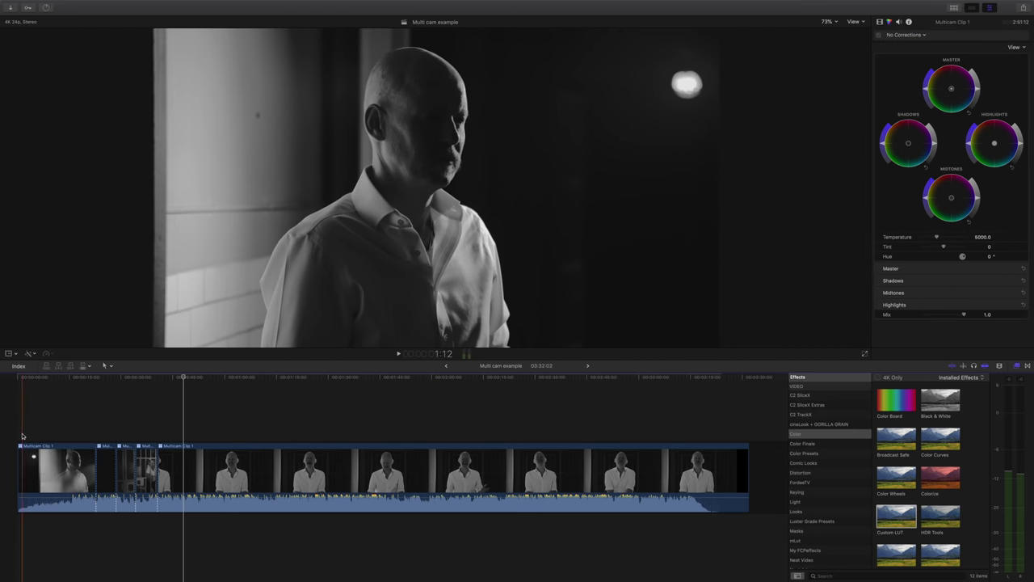
left_click(77, 447)
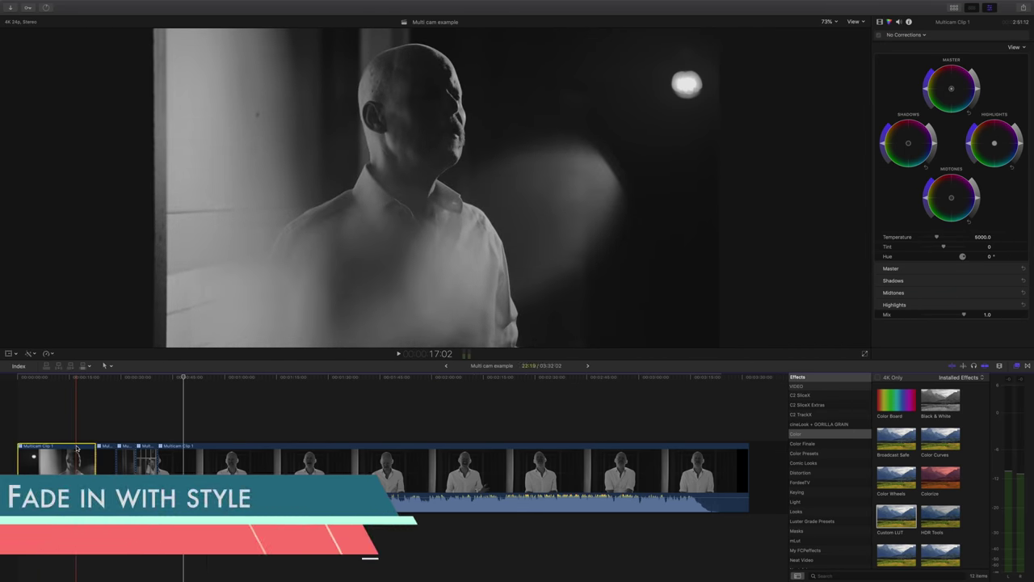
key("ctrl+v")
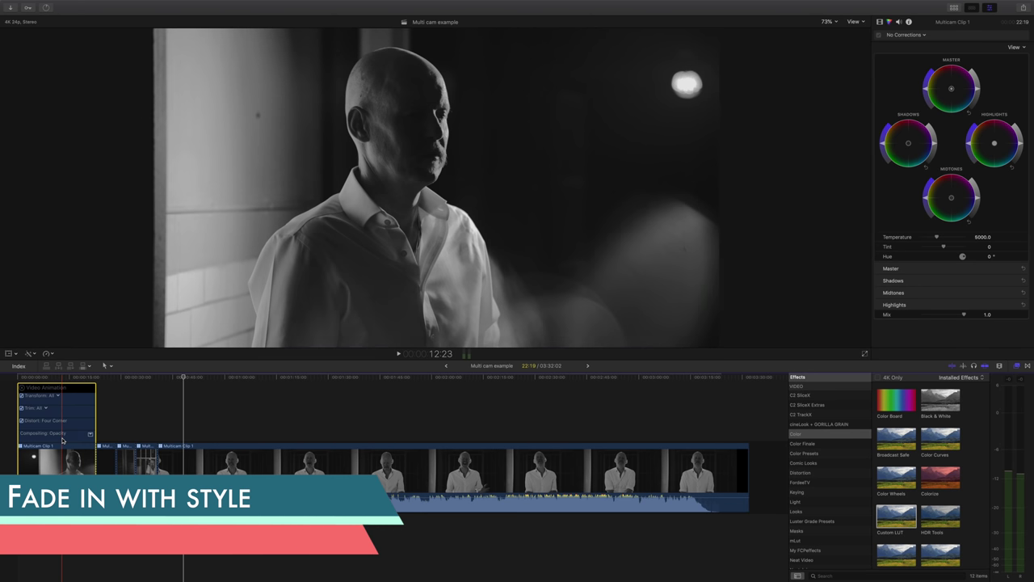
left_click_drag(19, 404, 21, 407)
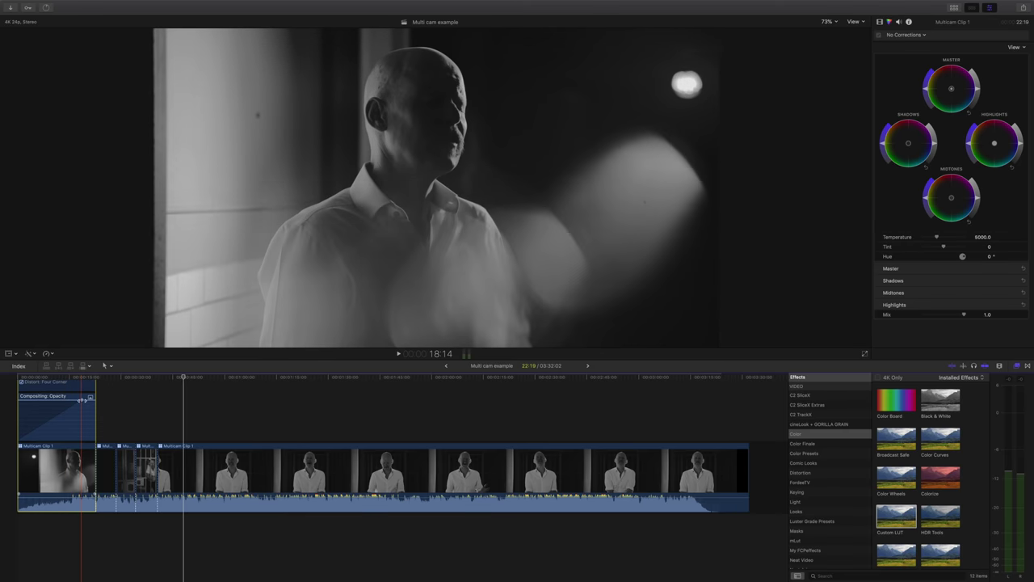
left_click_drag(81, 398, 46, 398)
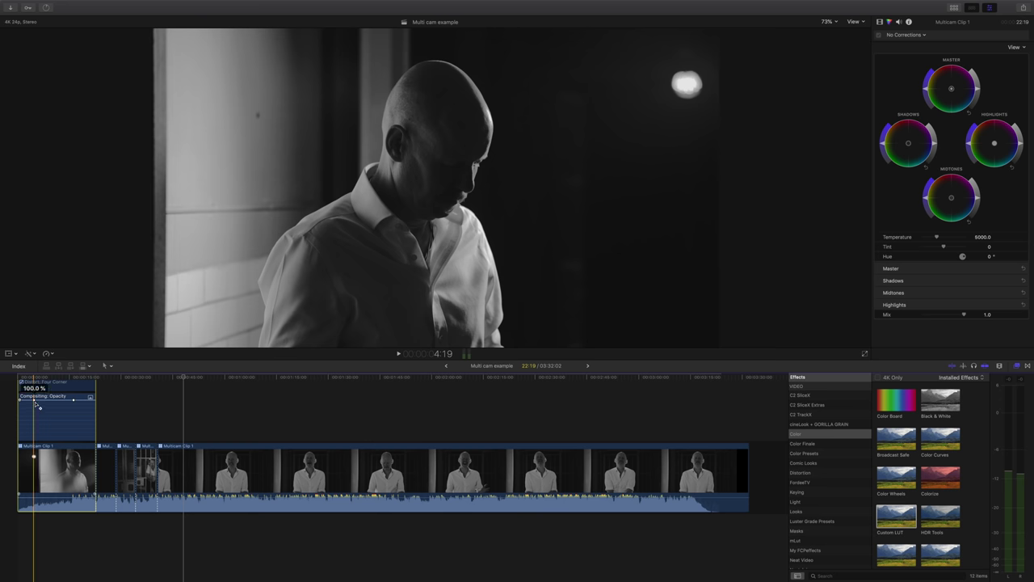
- Set the opacity fade curve to Ease and play it back to review
left_click(33, 407)
right_click(55, 418)
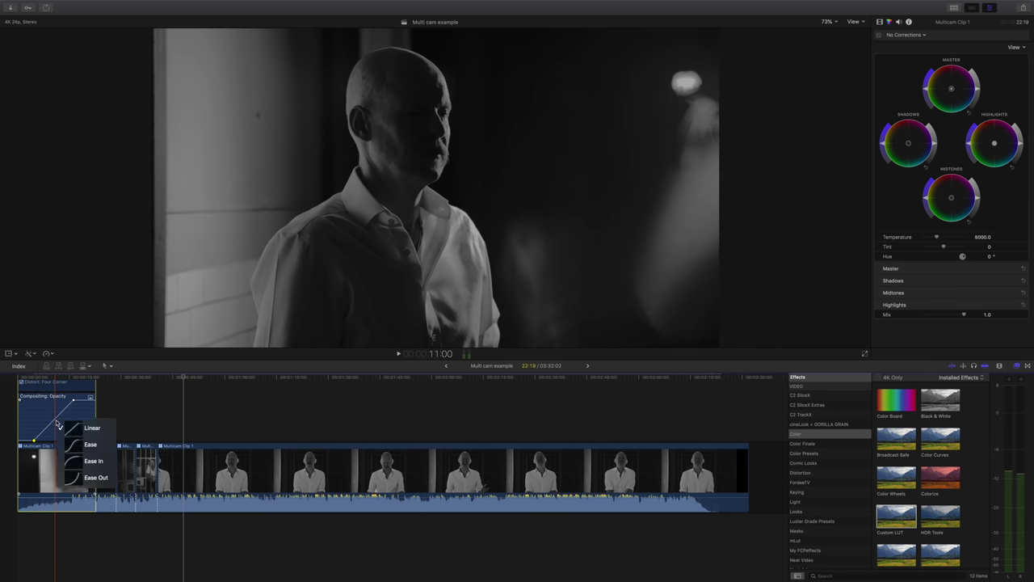
left_click(88, 444)
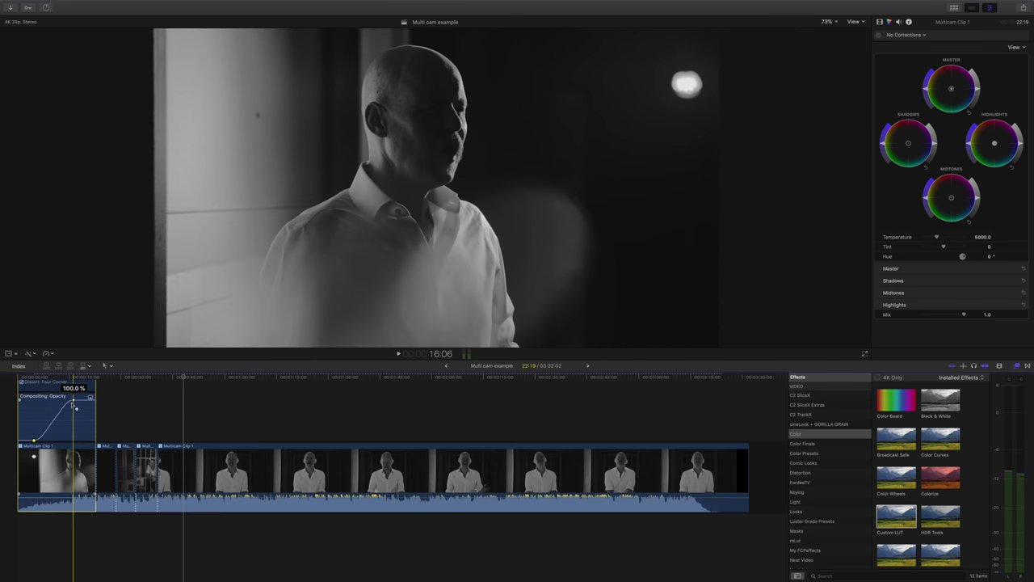
mouse_move(34, 439)
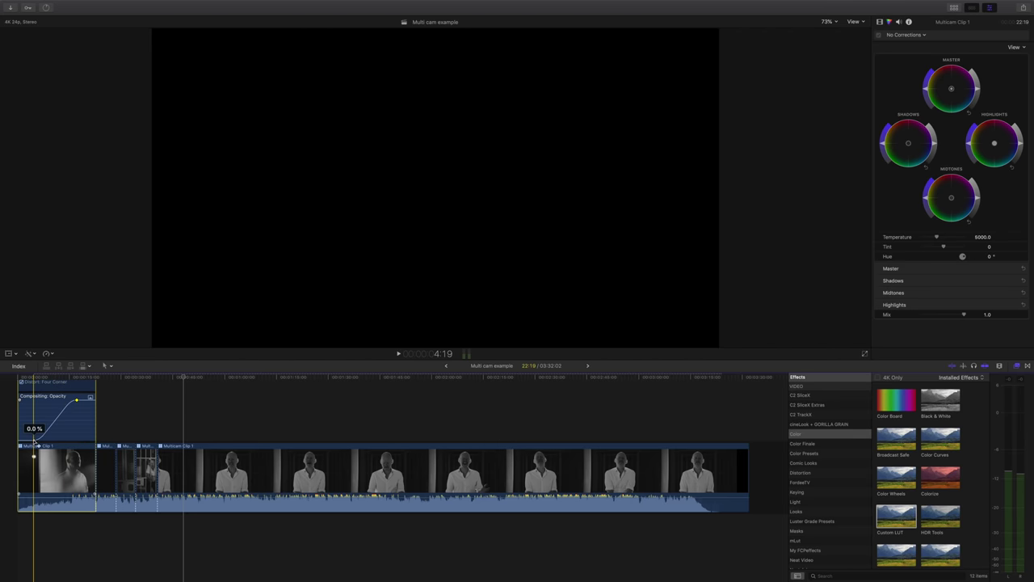
key("space")
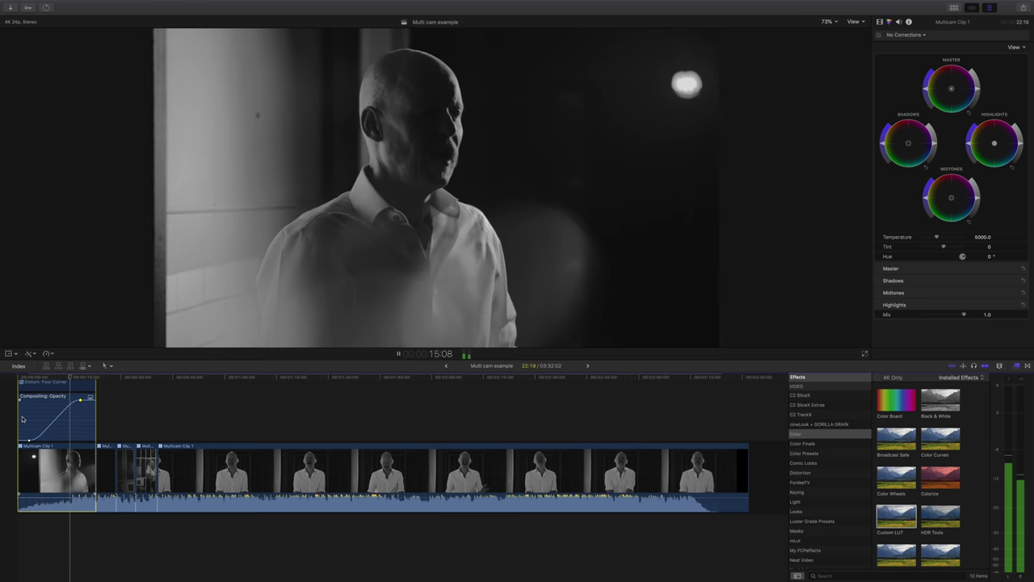
key("space")
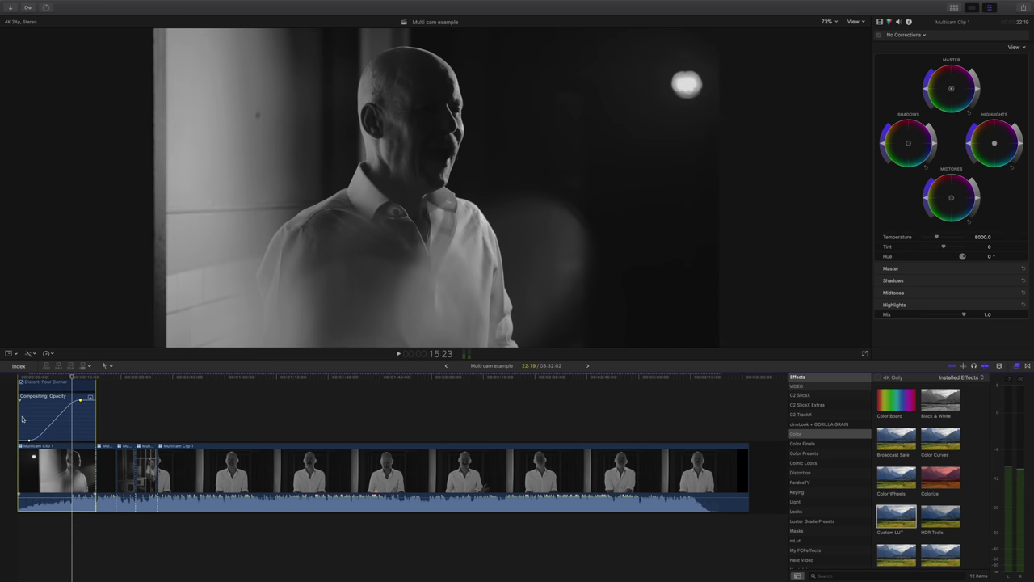